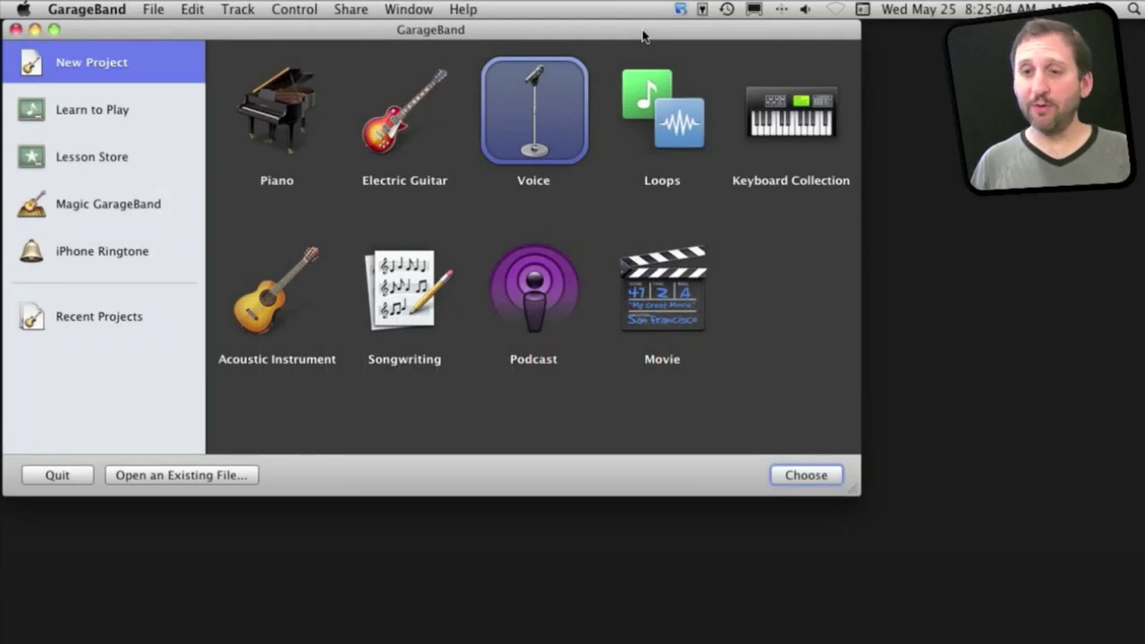
# Open the new Voice project My Song 3 and delete its Female Basic track
pyautogui.doubleClick(521, 115)
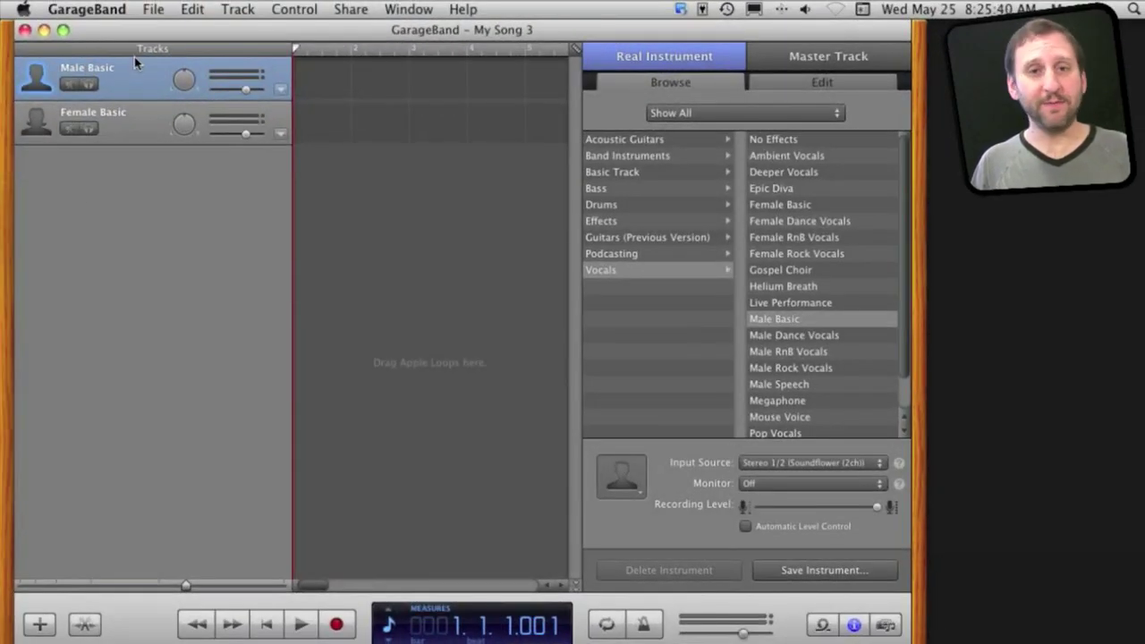
pyautogui.click(133, 119)
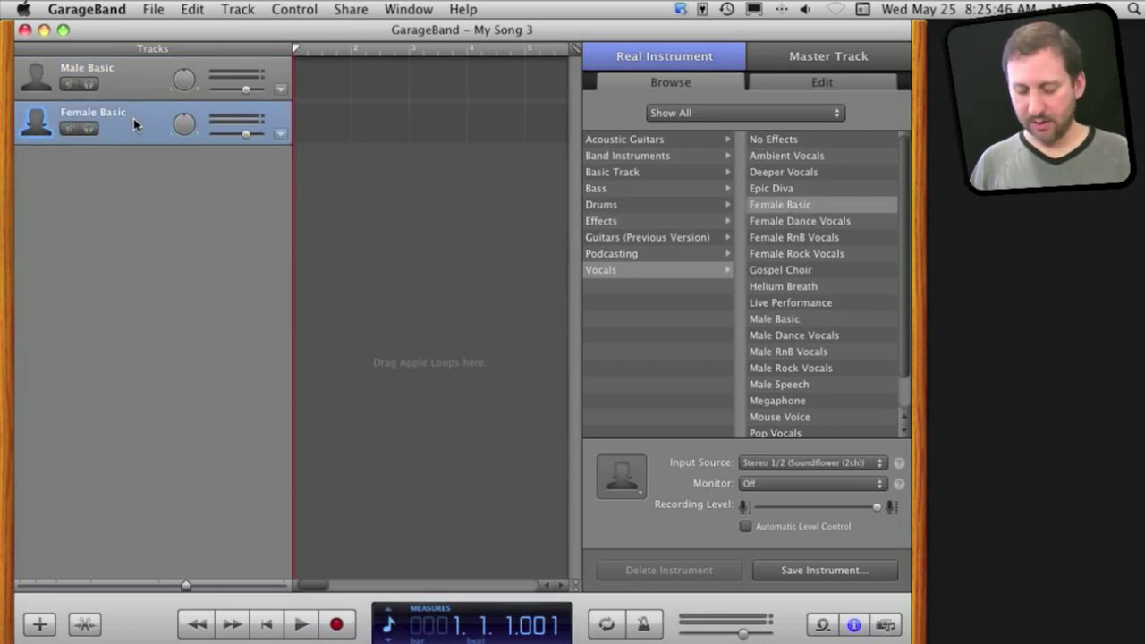
pyautogui.press('super+BackSpace')
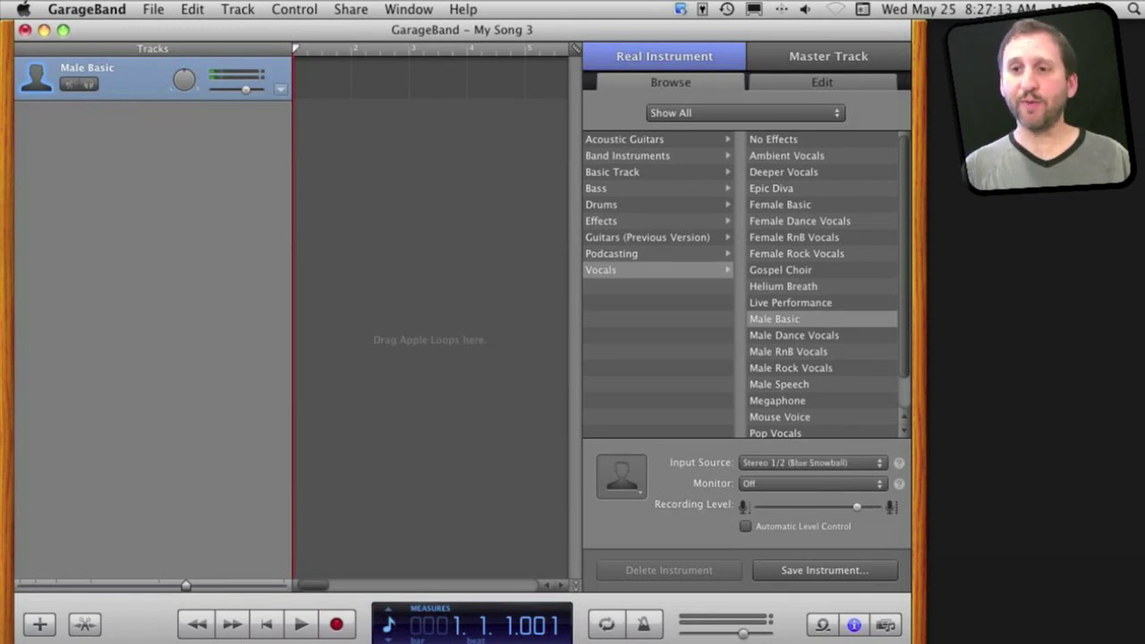
pyautogui.click(87, 9)
# Show the Audio/MIDI preferences, with Audio Output and Audio Input both at System Setting
pyautogui.click(101, 59)
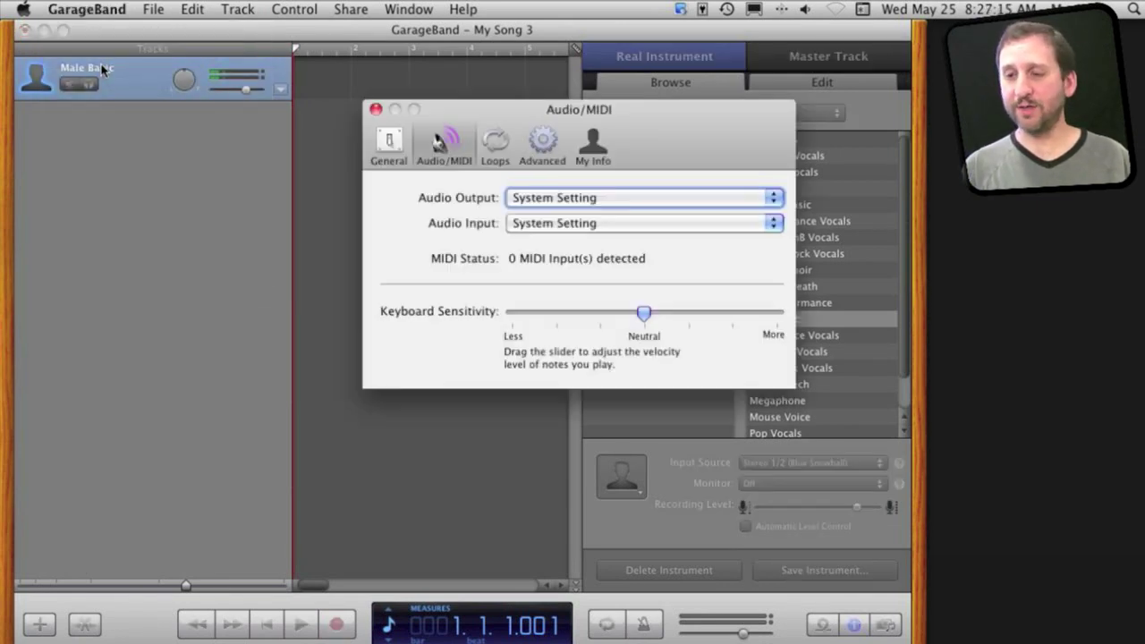
pyautogui.click(445, 142)
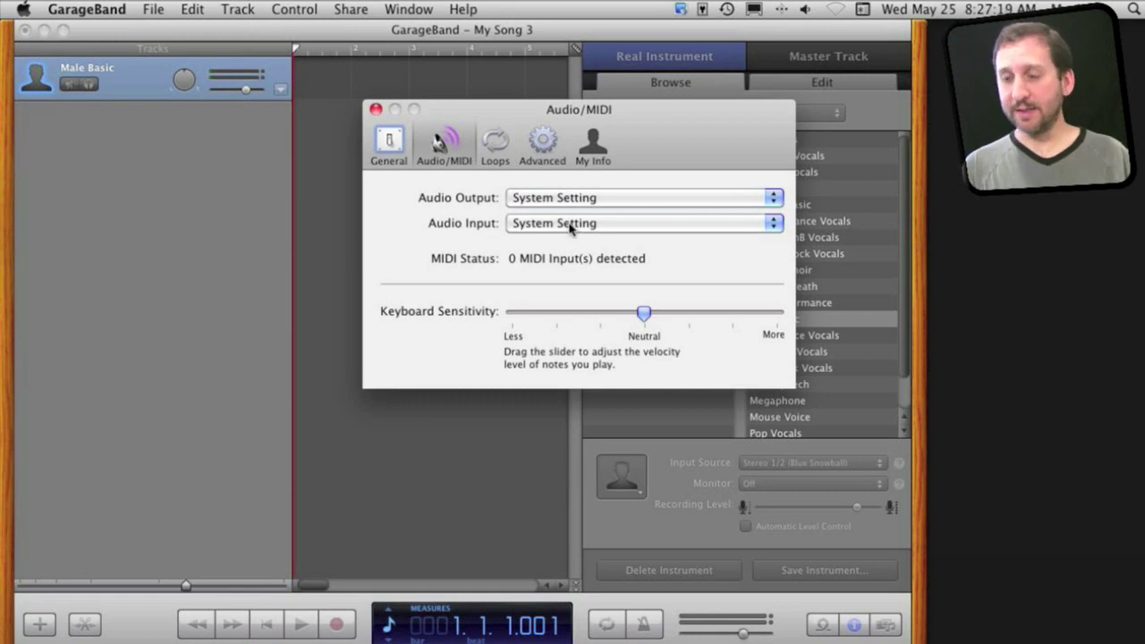
pyautogui.click(25, 10)
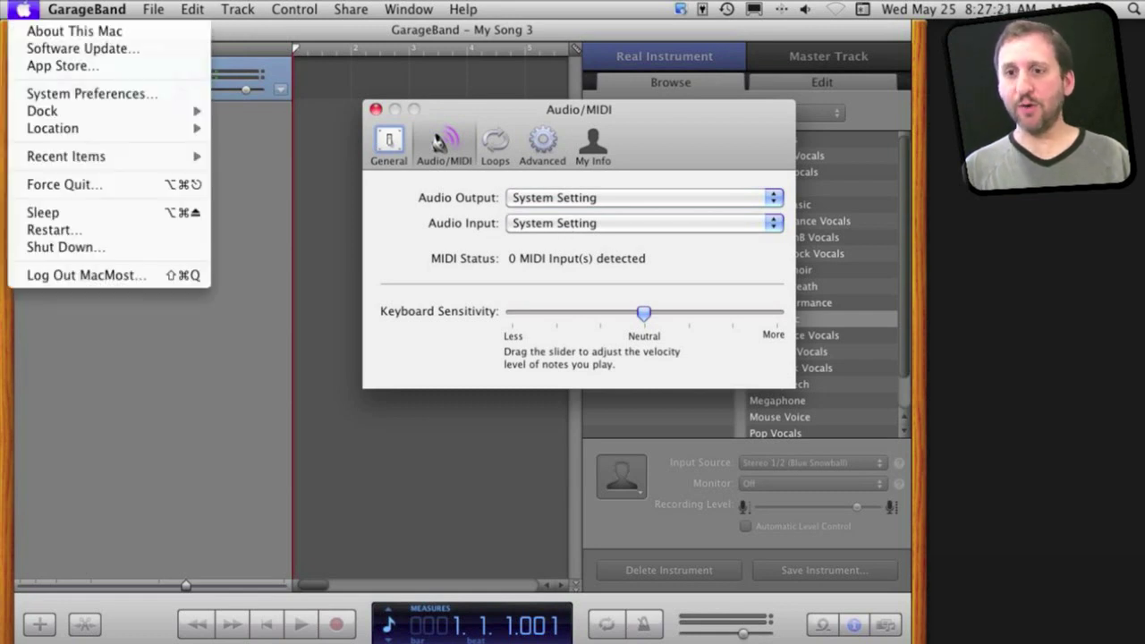
# Confirm Blue Snowball (USB) is the Sound input device in System Preferences, then close it
pyautogui.click(46, 93)
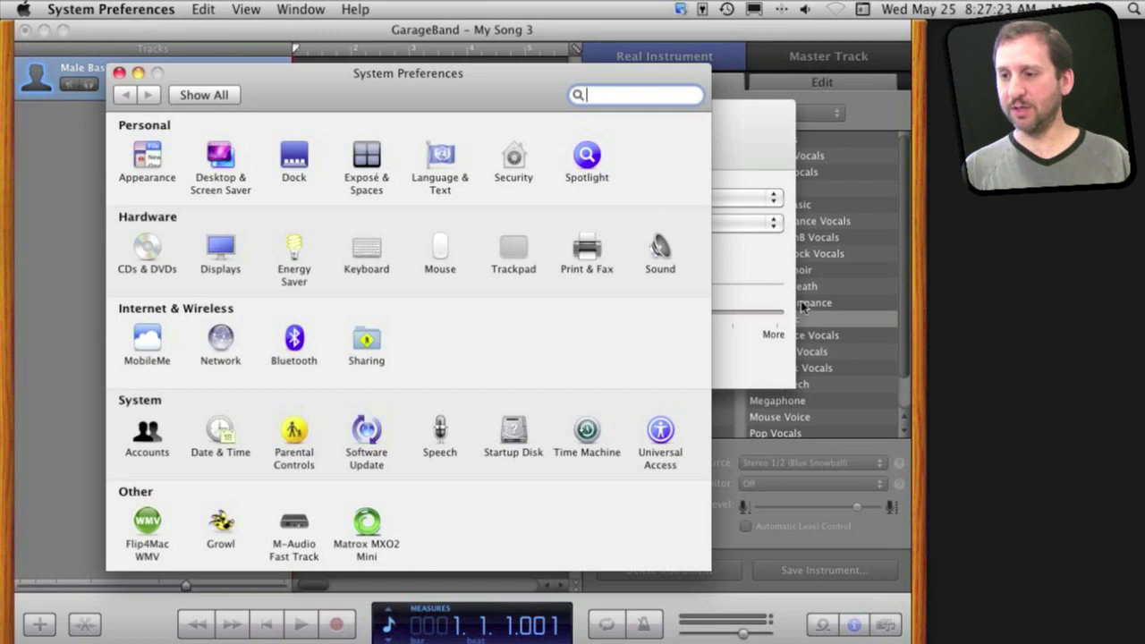
pyautogui.click(666, 255)
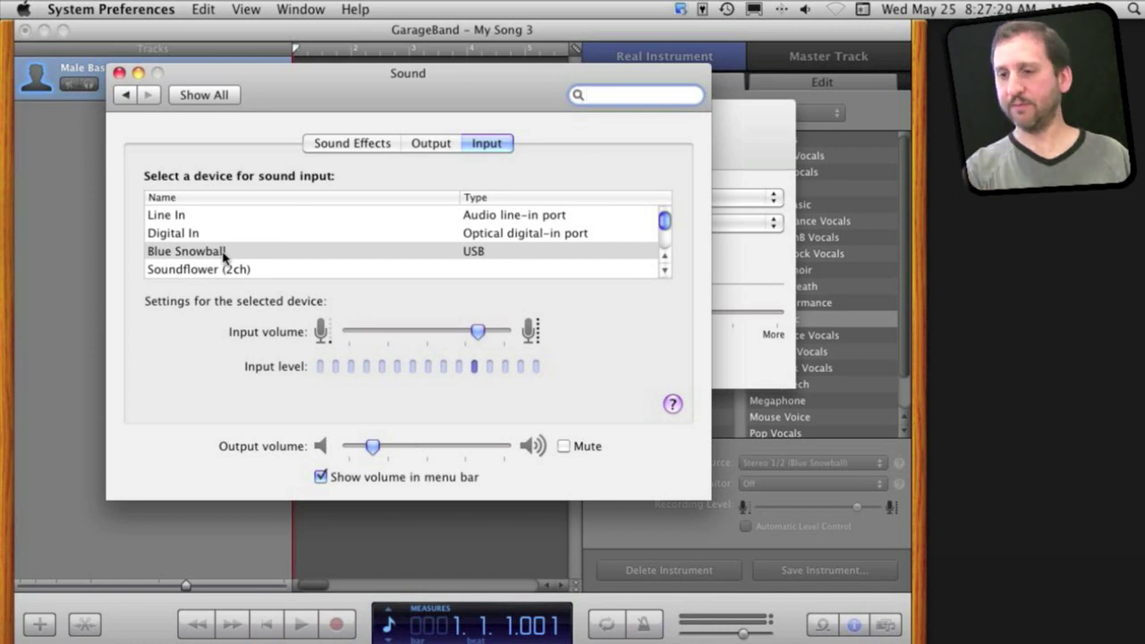
pyautogui.click(119, 72)
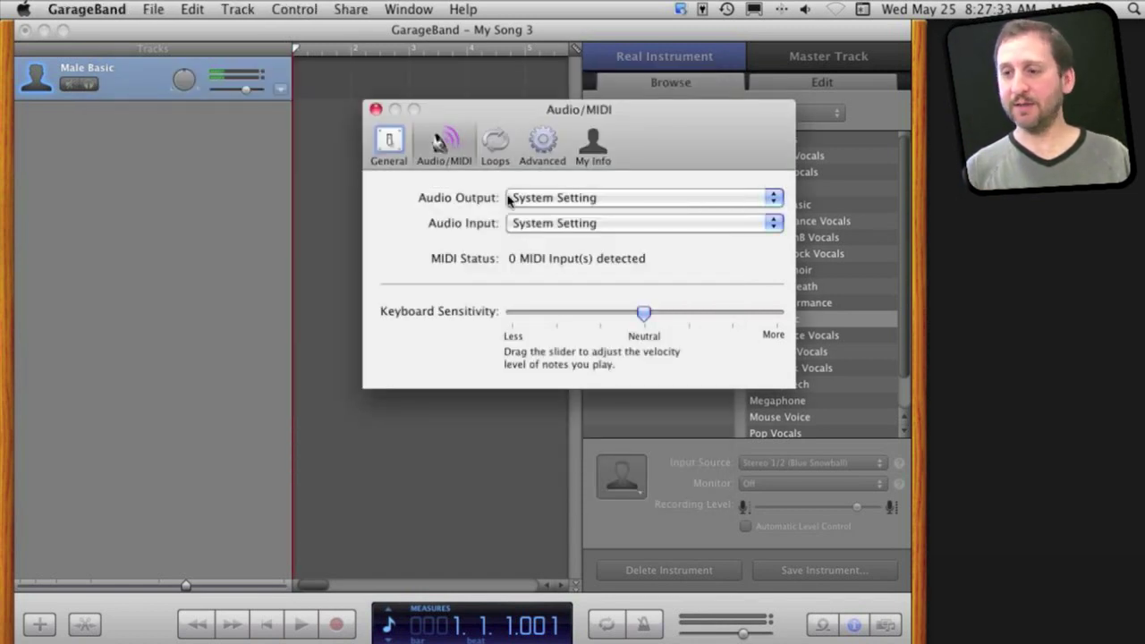
# Keep System Setting as GarageBand's audio input and close the Preferences window
pyautogui.click(601, 224)
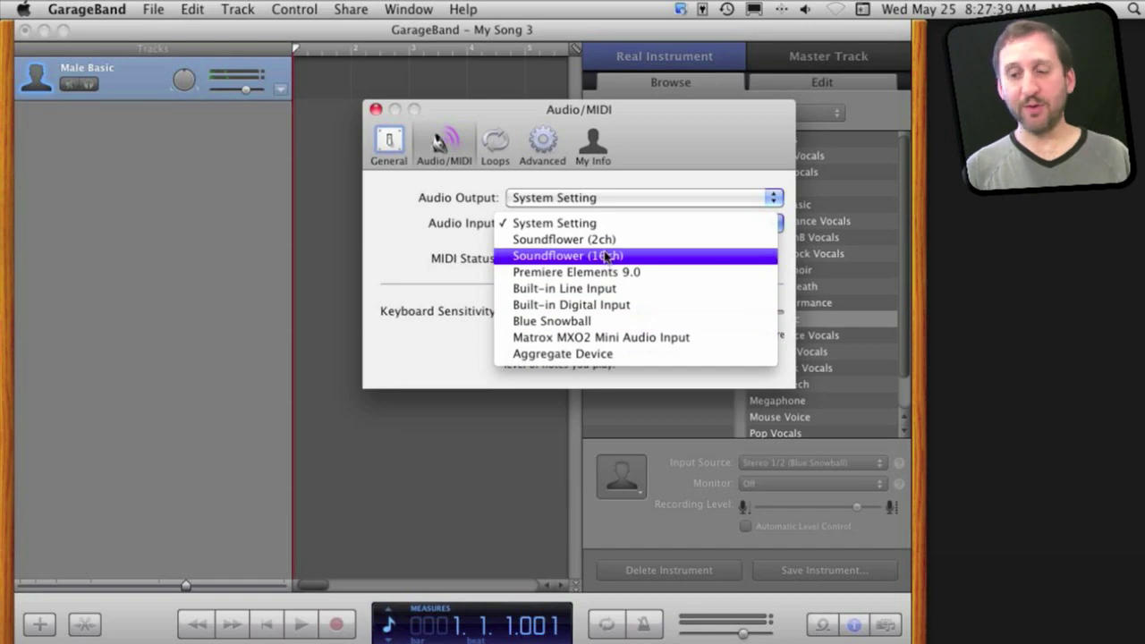
pyautogui.click(621, 166)
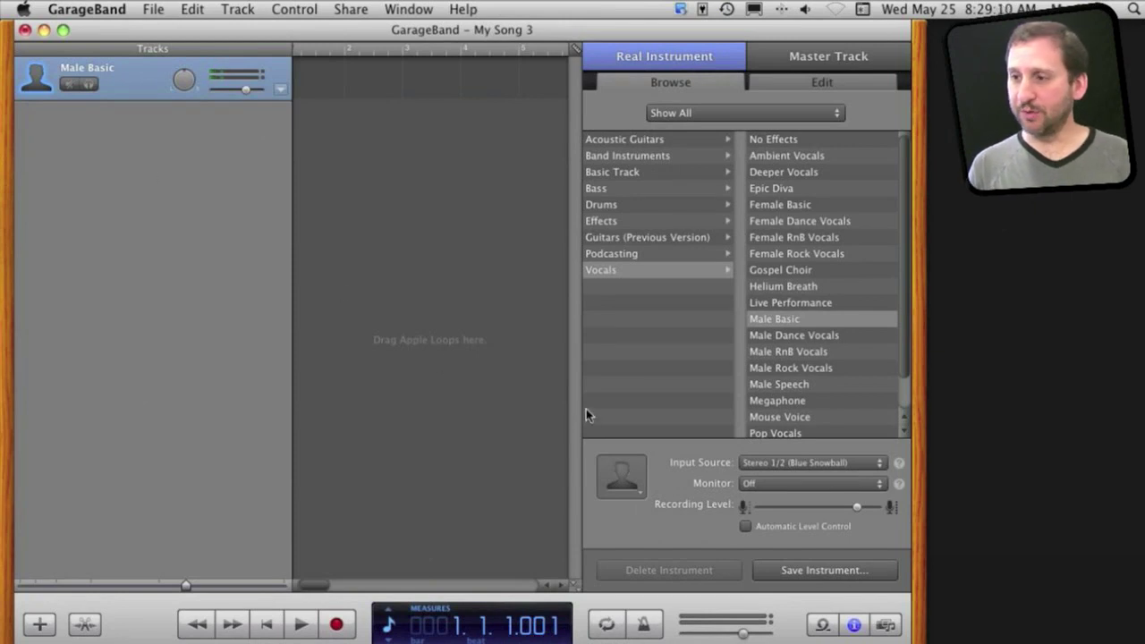
pyautogui.click(796, 465)
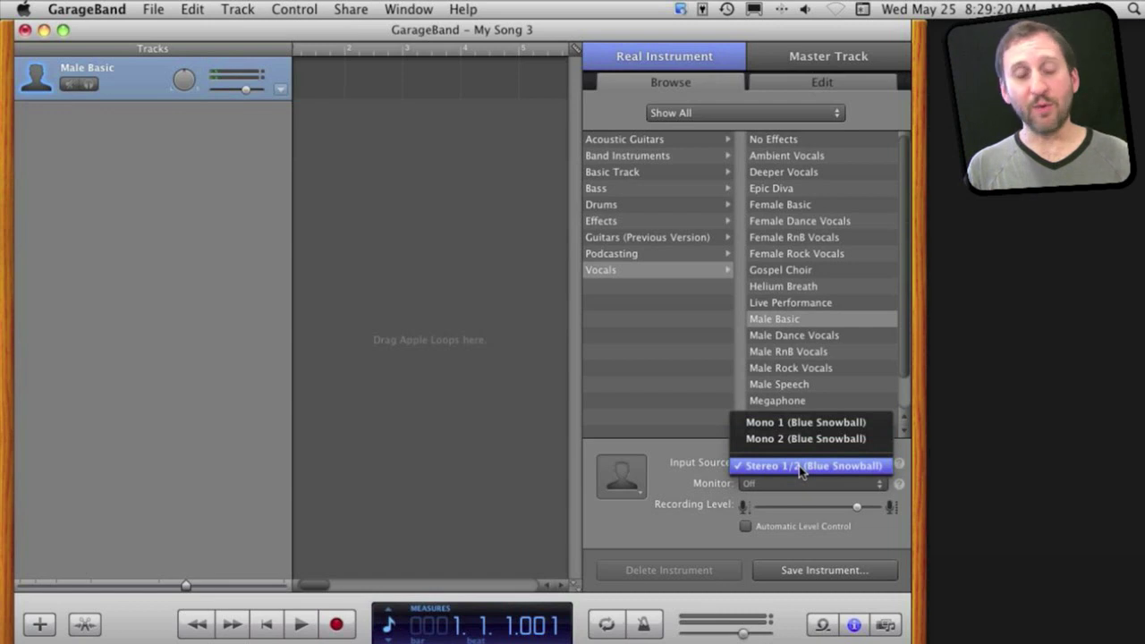
# Keep Male Basic on Stereo 1/2 (Blue Snowball), monitoring Off, and set recording level to 78%
pyautogui.click(801, 466)
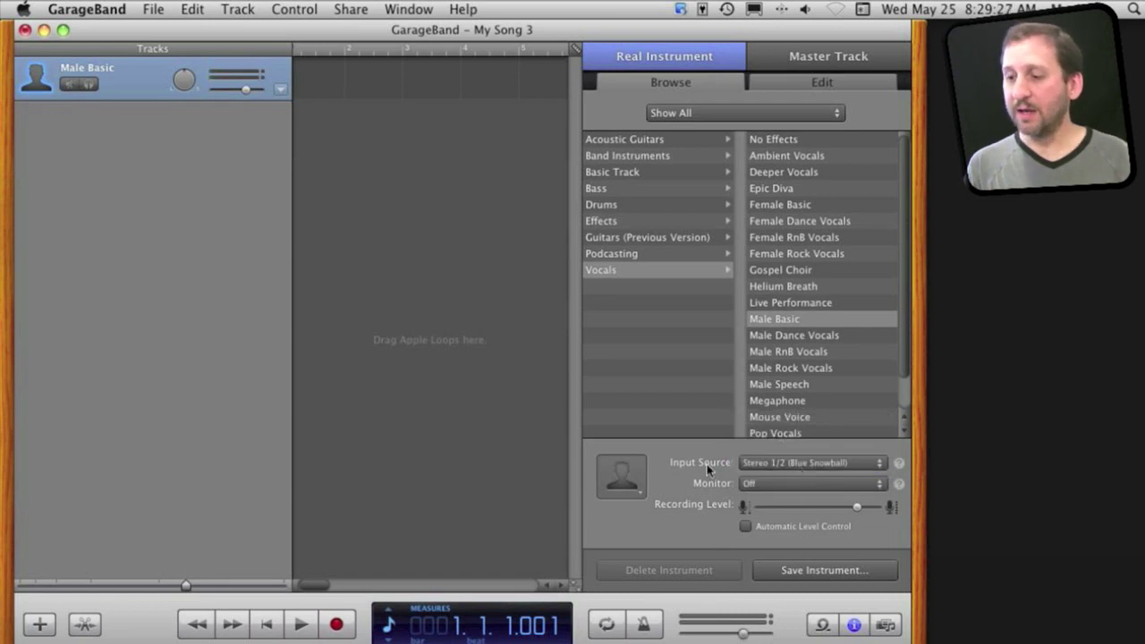
pyautogui.click(812, 489)
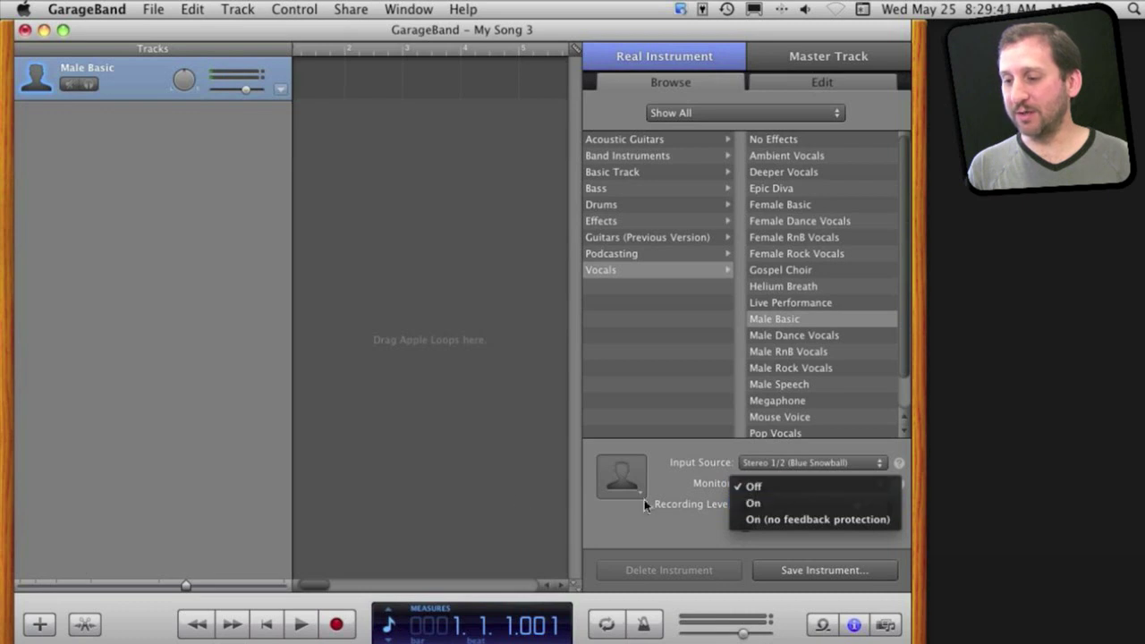
pyautogui.click(478, 496)
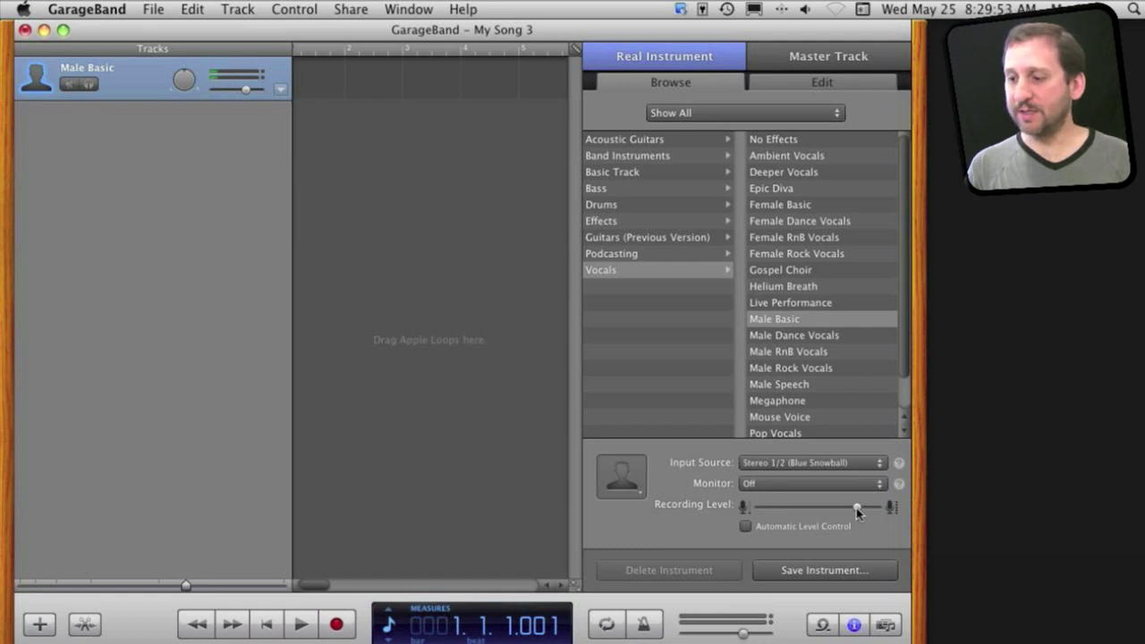
pyautogui.moveTo(857, 511); pyautogui.dragTo(881, 512)
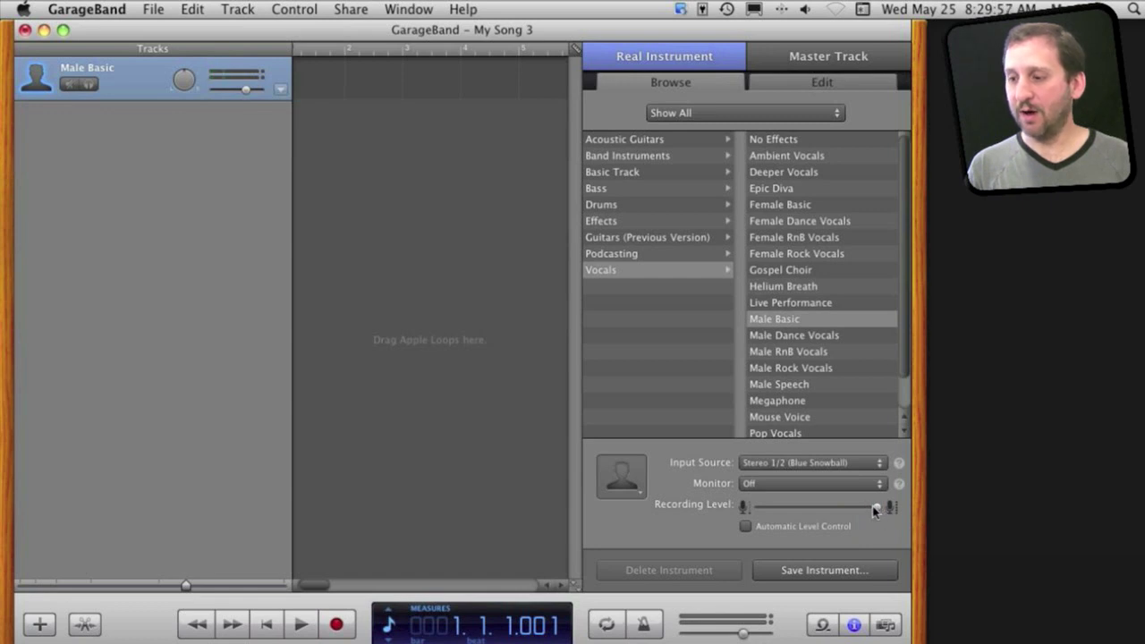
pyautogui.moveTo(878, 511); pyautogui.dragTo(850, 508)
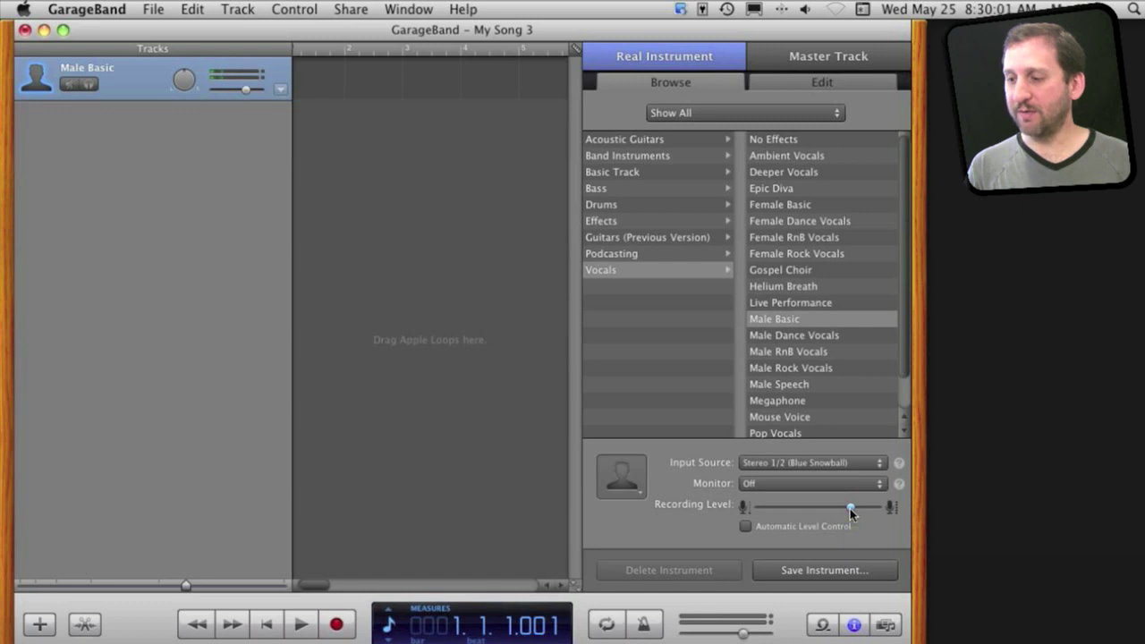
pyautogui.click(238, 217)
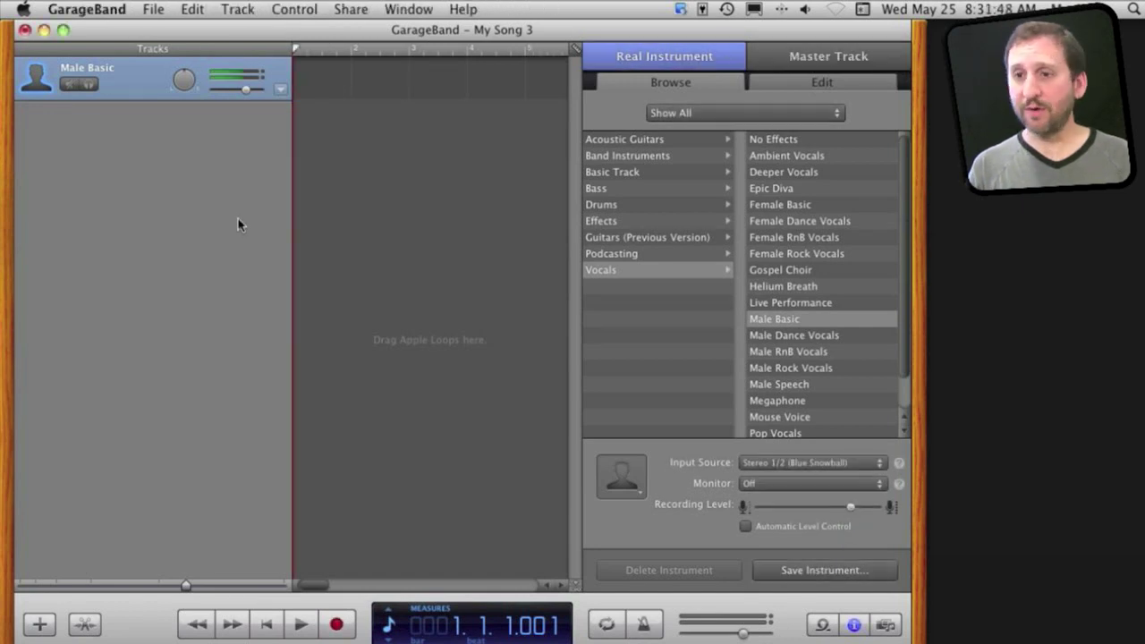
pyautogui.click(333, 625)
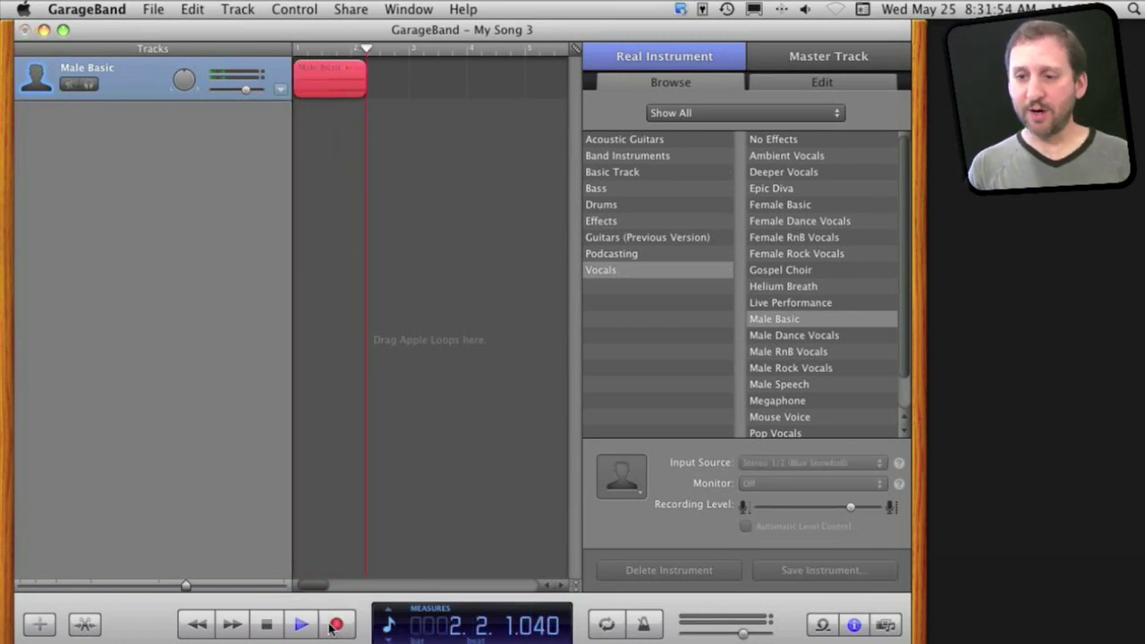
pyautogui.click(268, 622)
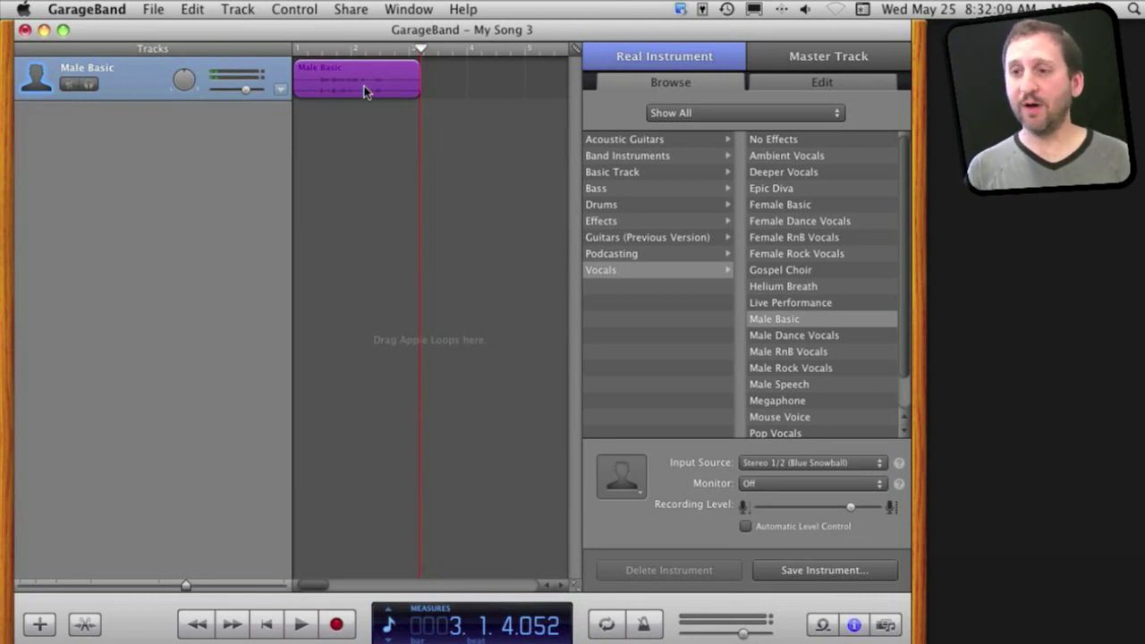
pyautogui.press('Delete')
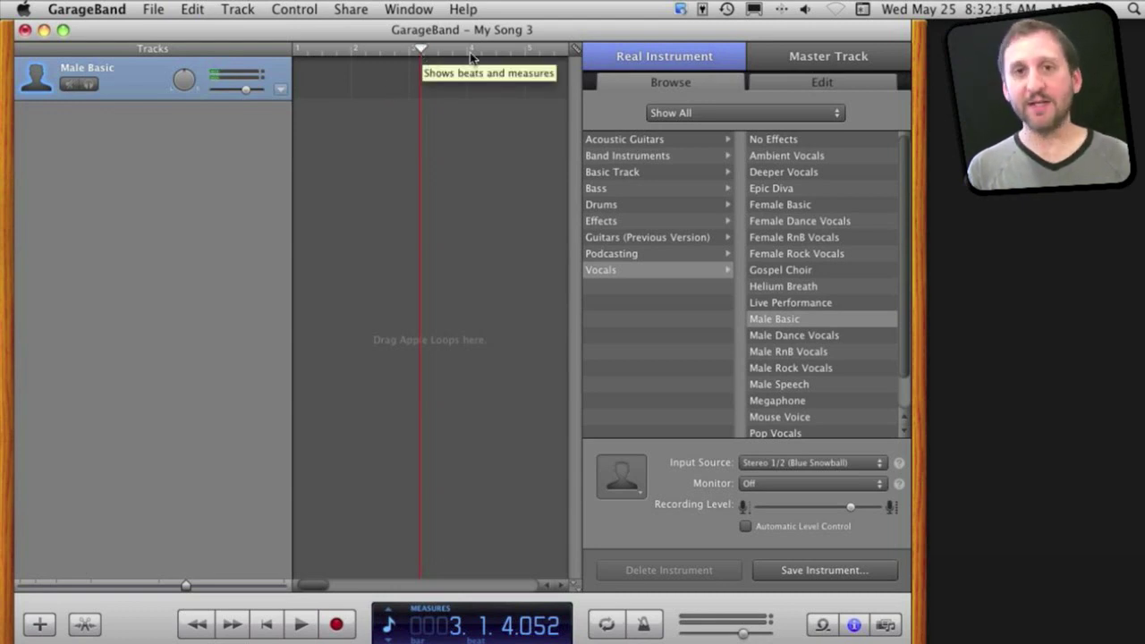
pyautogui.press('Home')
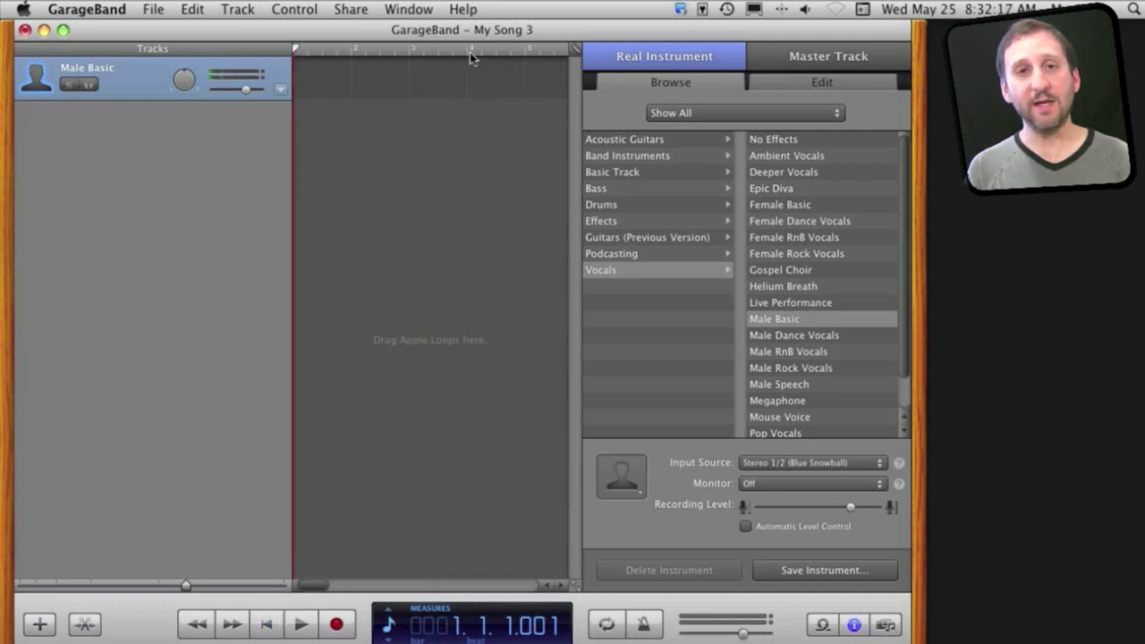
# Record two short voice takes on the Male Basic track
pyautogui.hscroll(2, 328, 62)
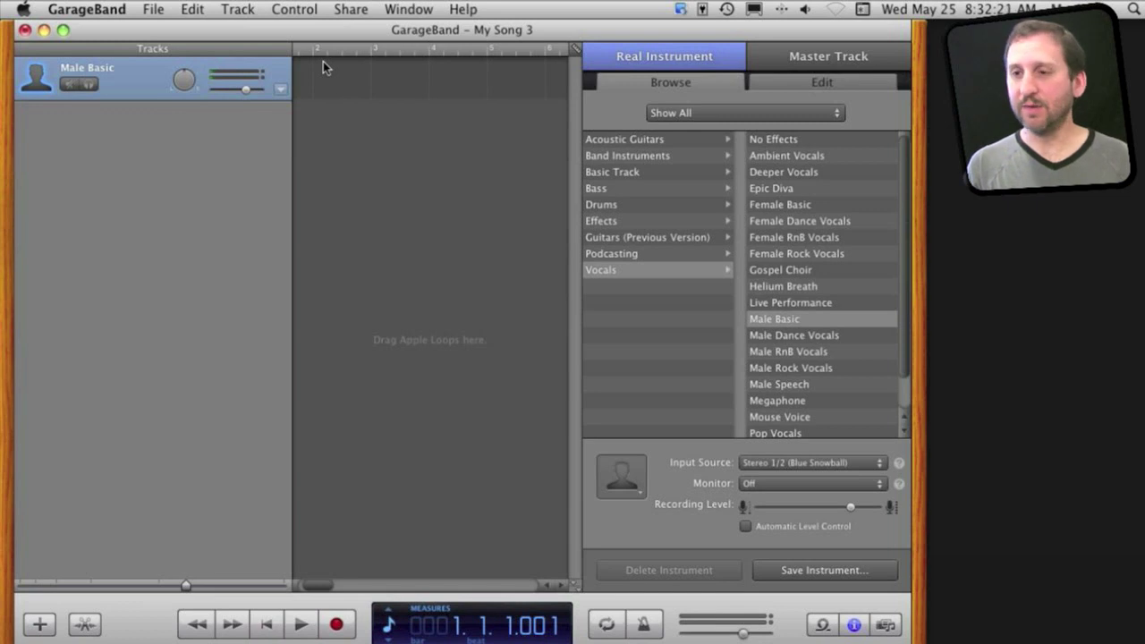
pyautogui.hscroll(-2, 310, 95)
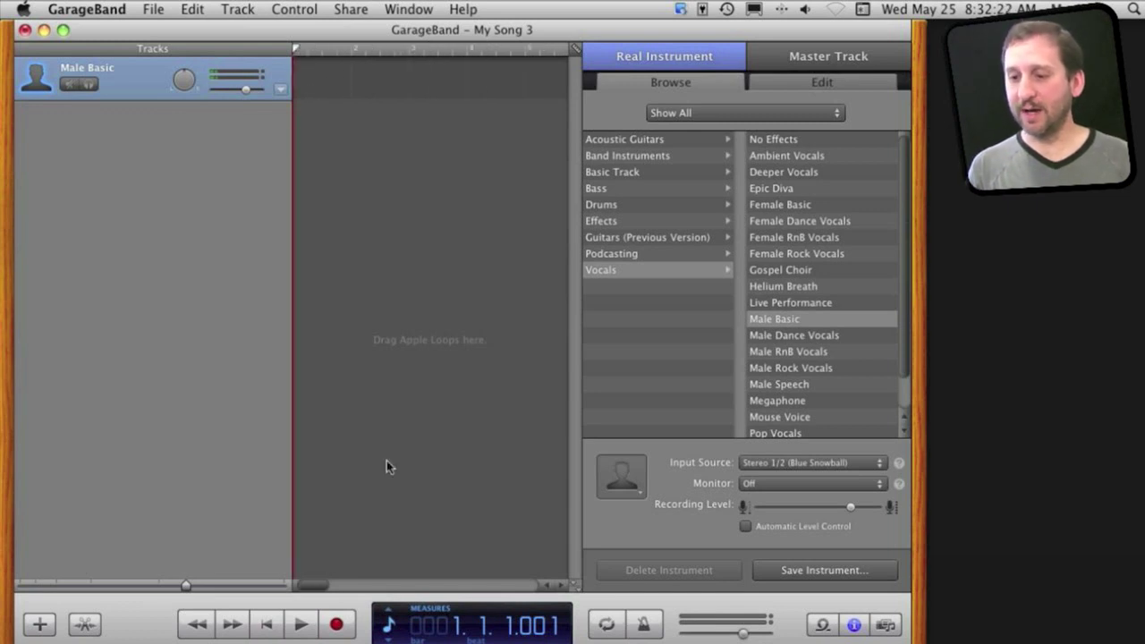
pyautogui.press('r')
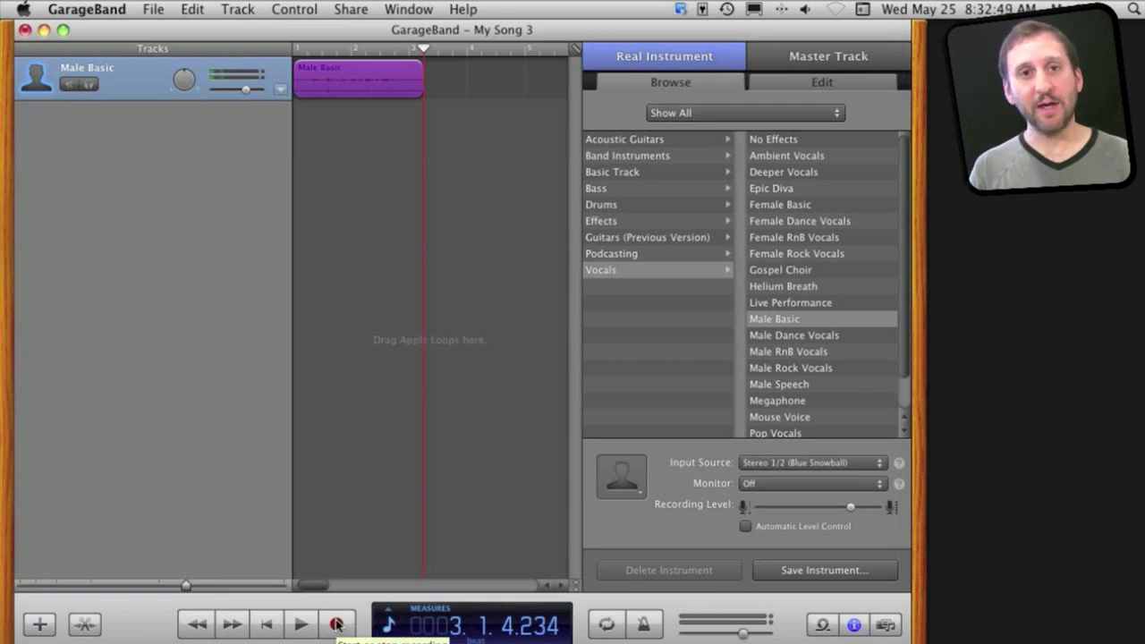
pyautogui.click(336, 623)
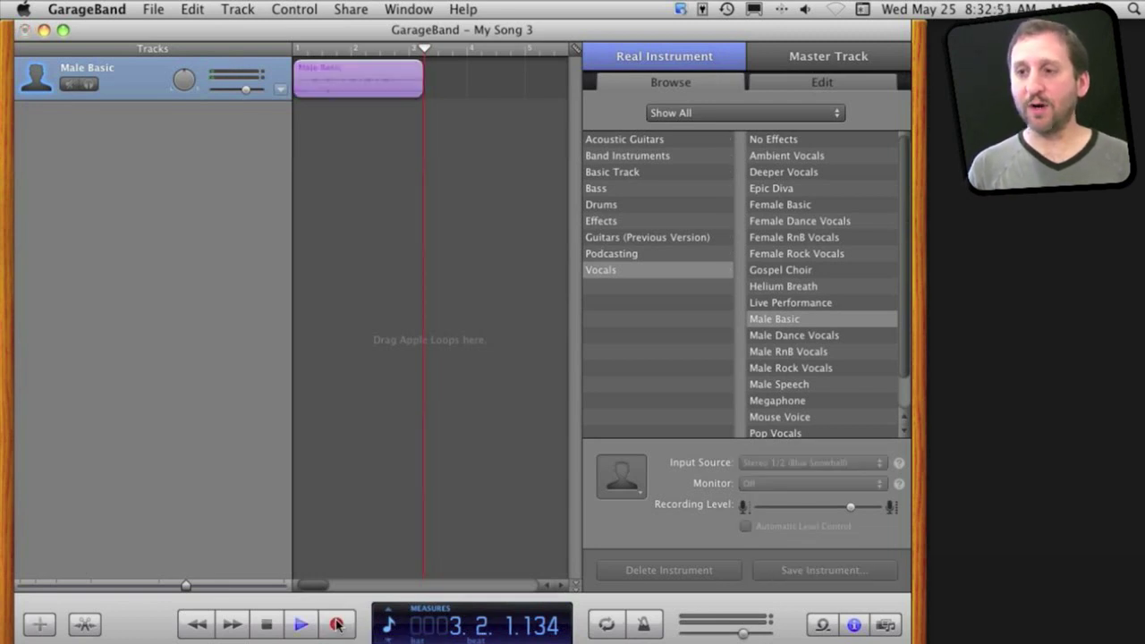
pyautogui.click(266, 624)
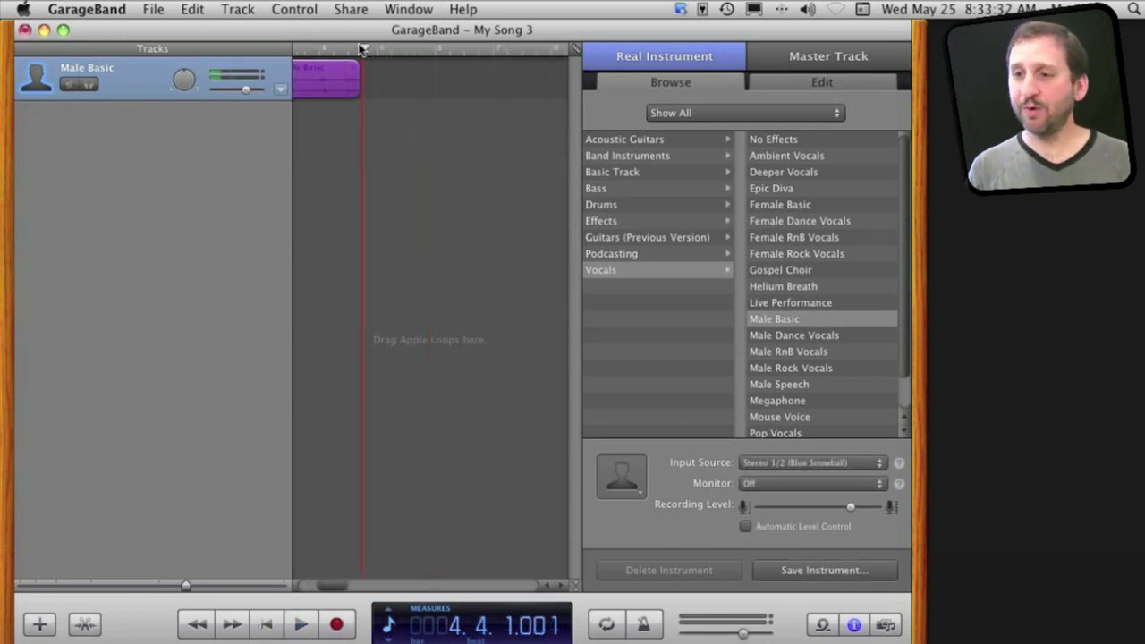
# Play back the takes, record a third short voice take, and scroll back toward the start
pyautogui.moveTo(361, 48)
pyautogui.mouseDown()
pyautogui.moveTo(289, 47)
pyautogui.moveTo(271, 58)
pyautogui.moveTo(459, 50)
pyautogui.moveTo(351, 58)
pyautogui.mouseUp()
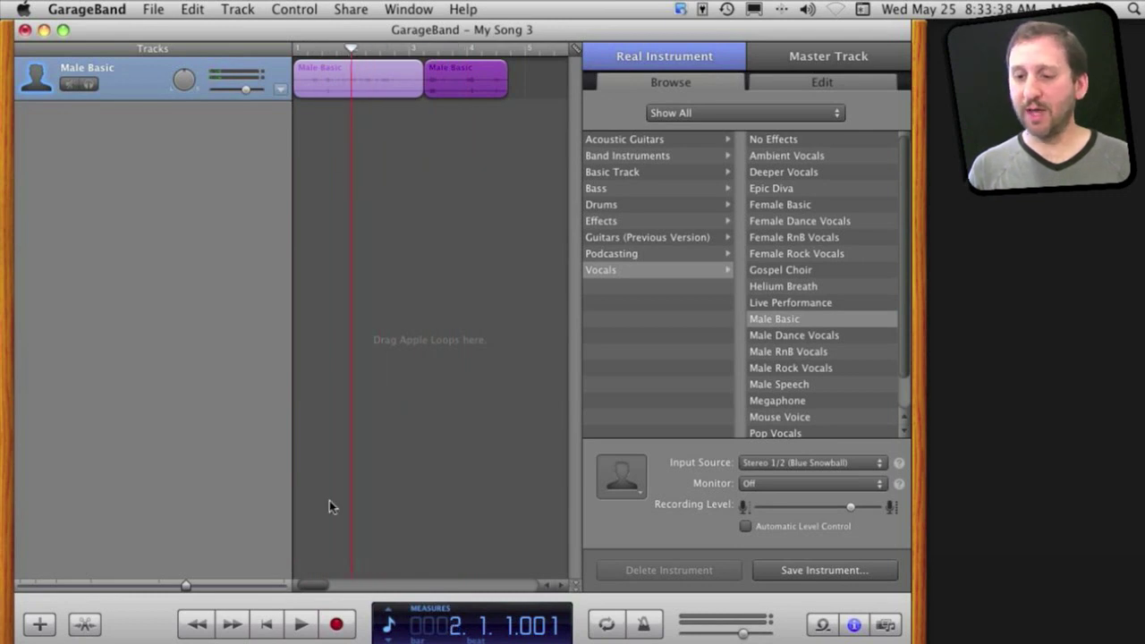
pyautogui.click(301, 626)
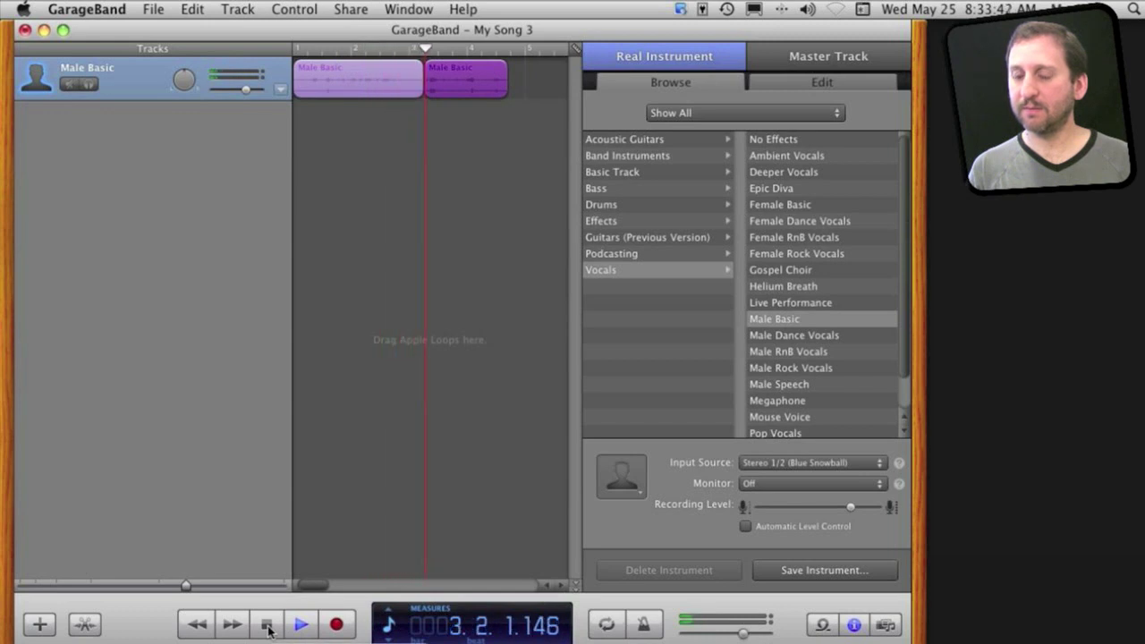
pyautogui.click(266, 626)
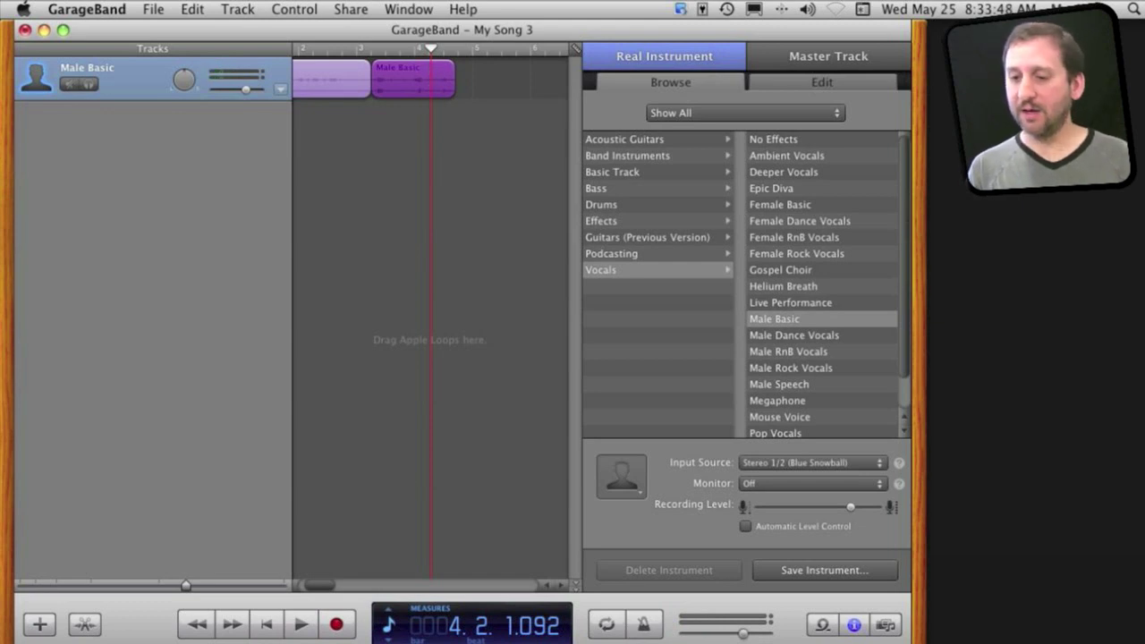
pyautogui.click(337, 625)
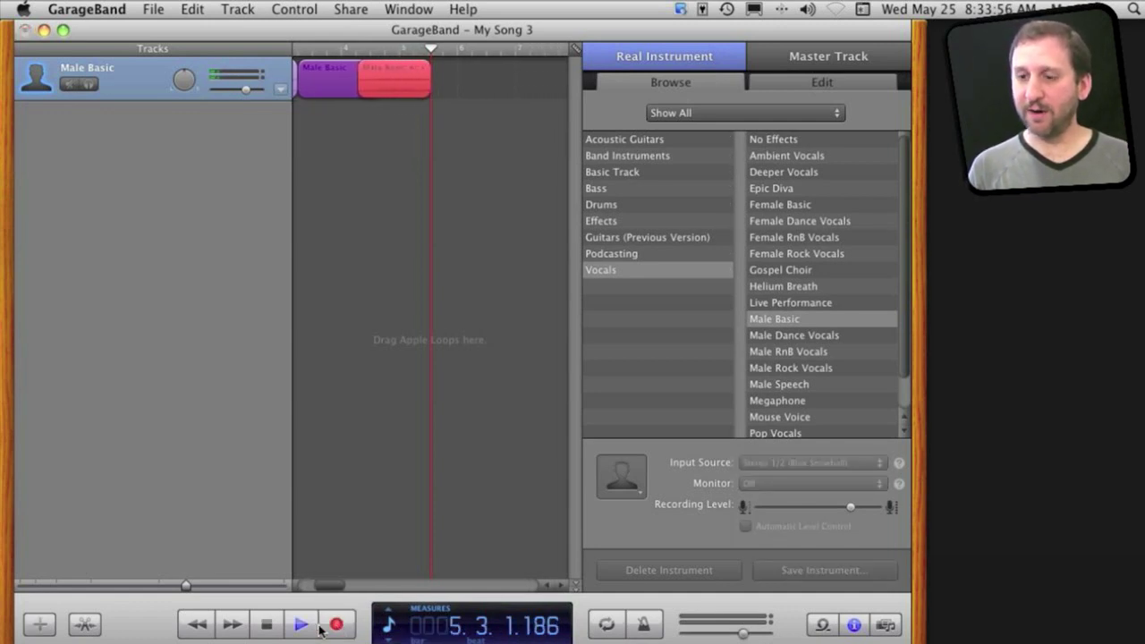
pyautogui.click(269, 625)
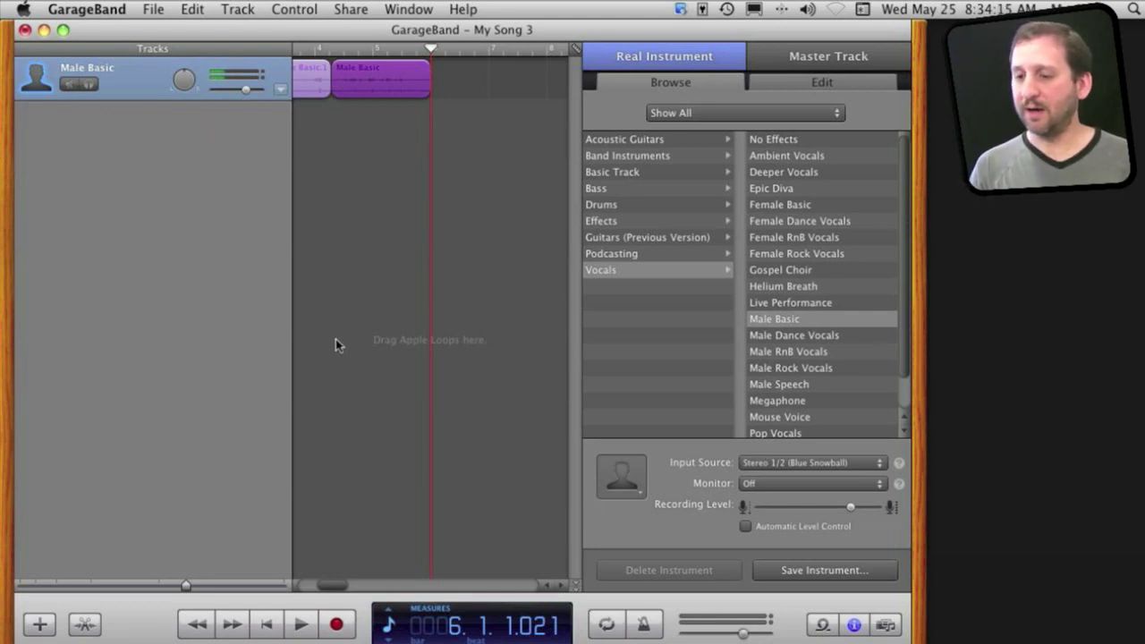
pyautogui.moveTo(344, 592); pyautogui.dragTo(300, 592)
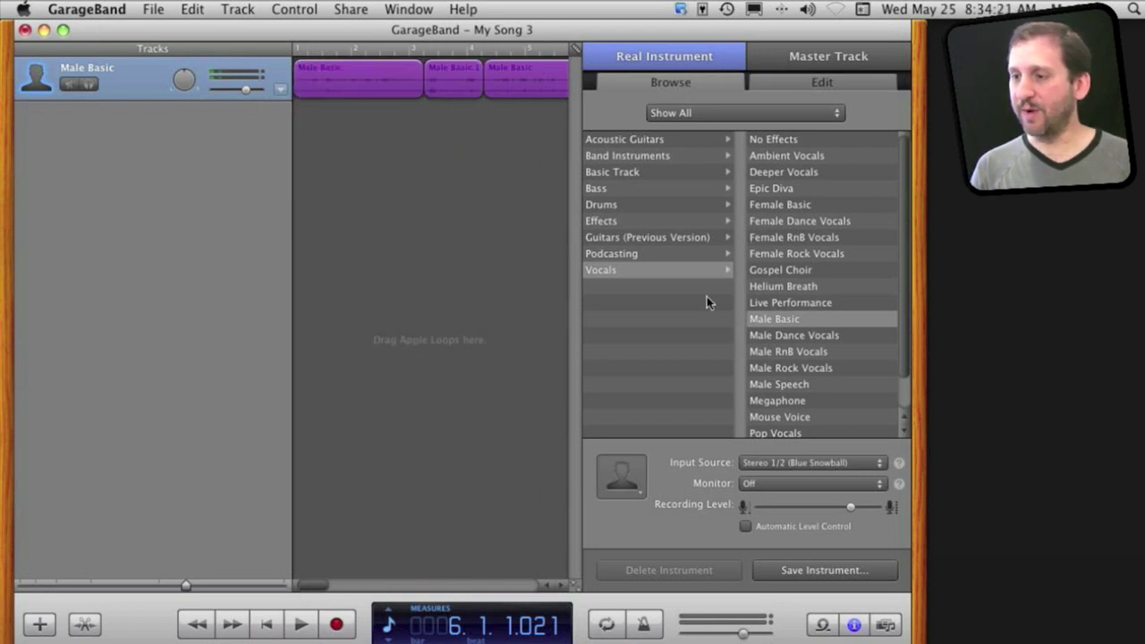
# Apply the Podcasting Male Narrator preset to the voice track after trying Male Radio and Male Radio Noisy
pyautogui.click(607, 270)
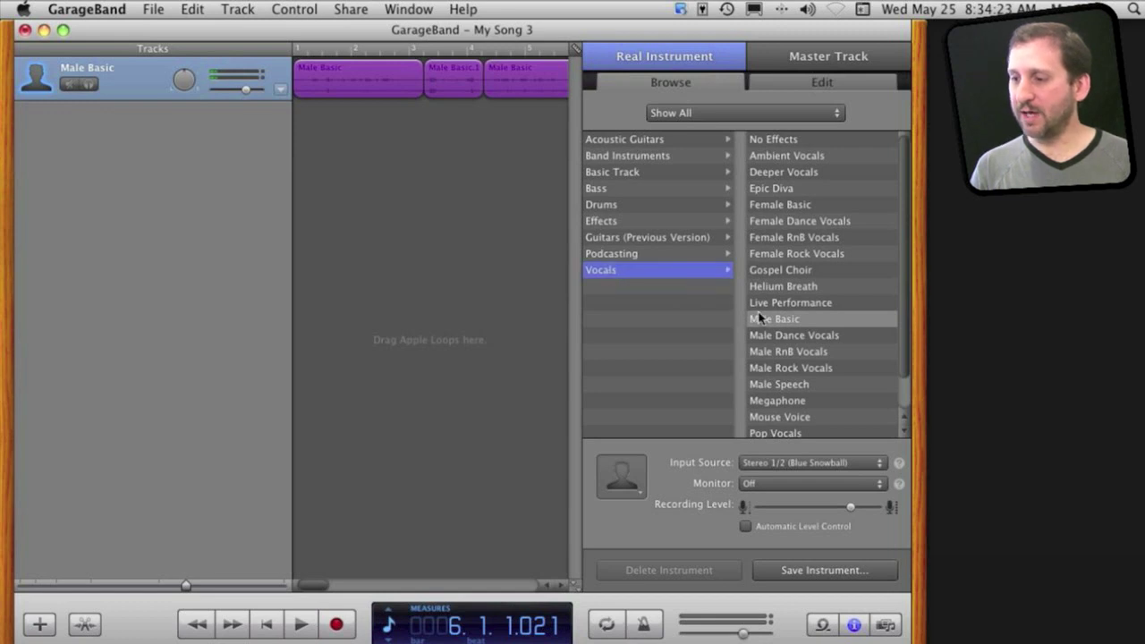
pyautogui.click(773, 139)
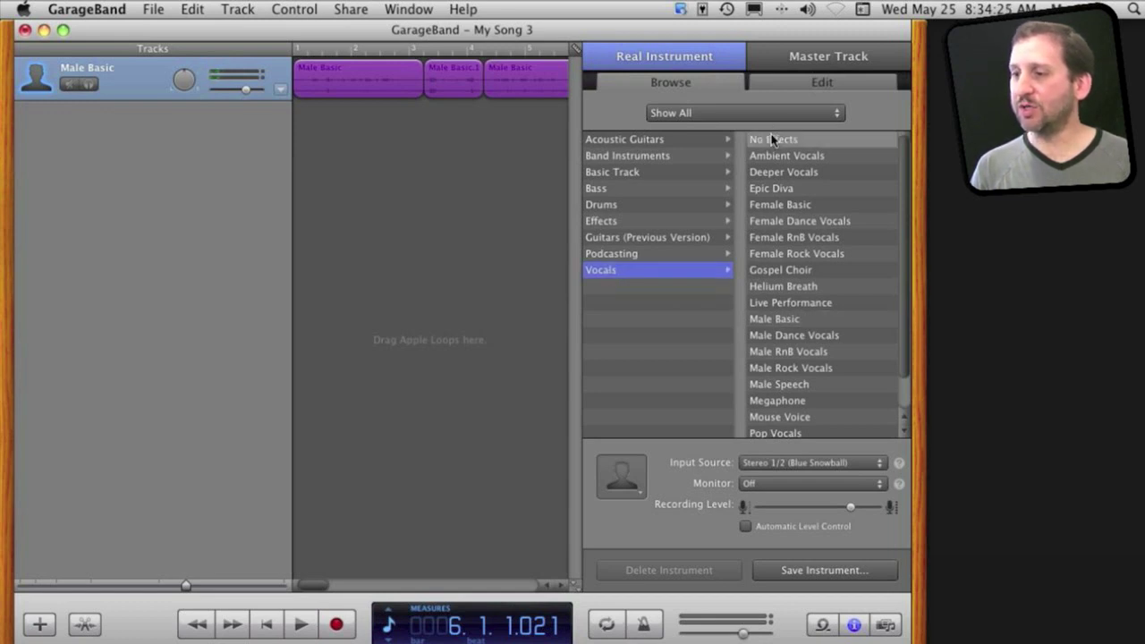
pyautogui.click(638, 253)
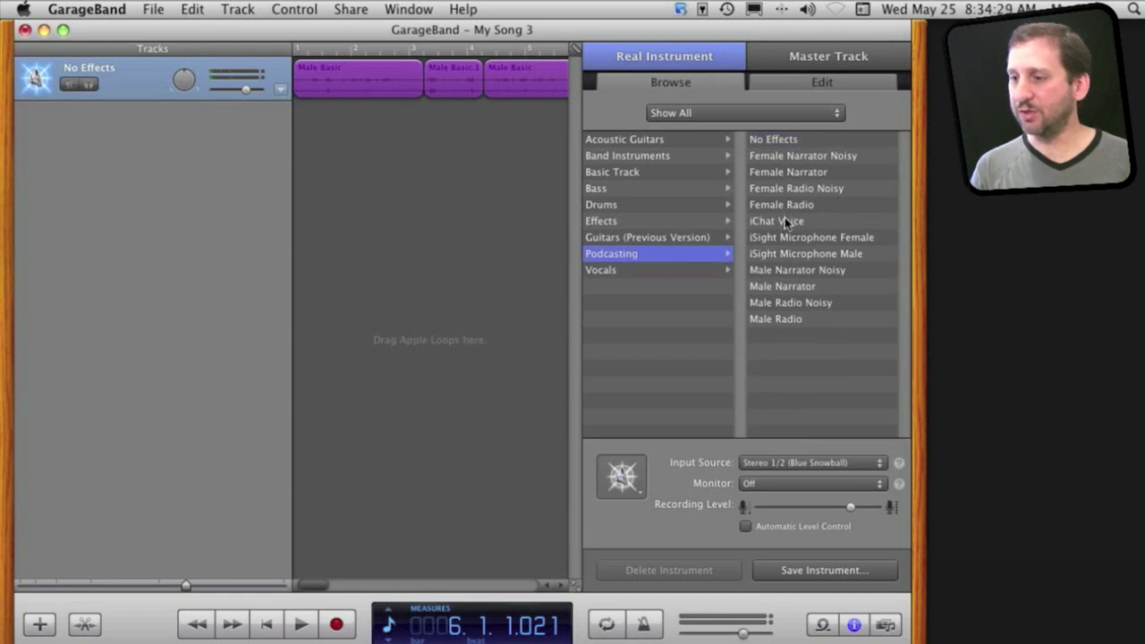
pyautogui.click(781, 319)
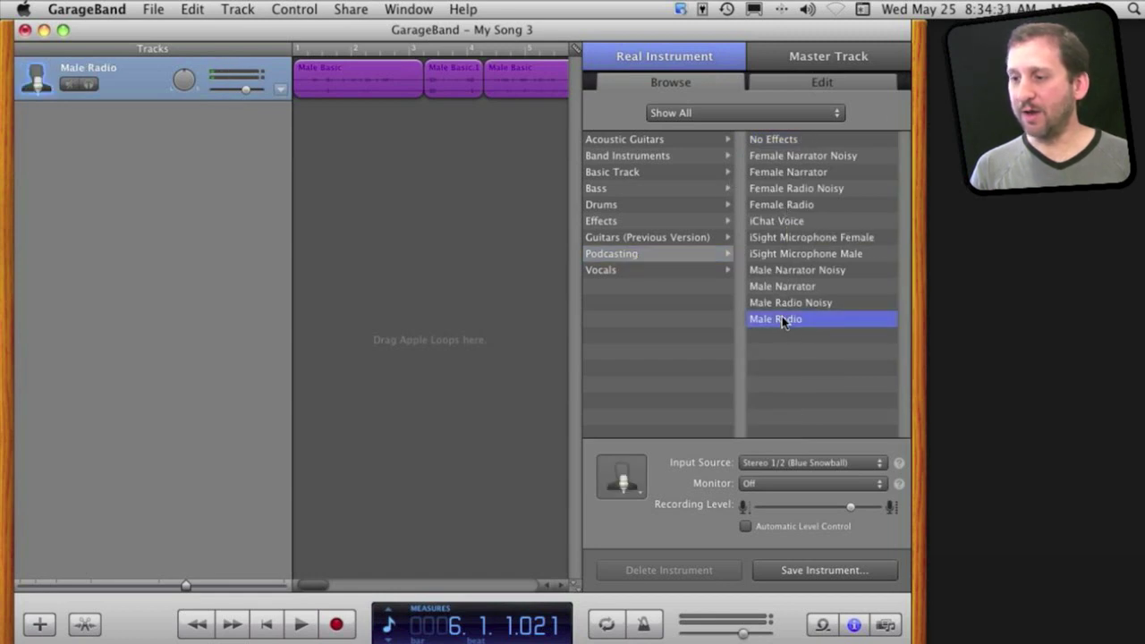
pyautogui.click(790, 302)
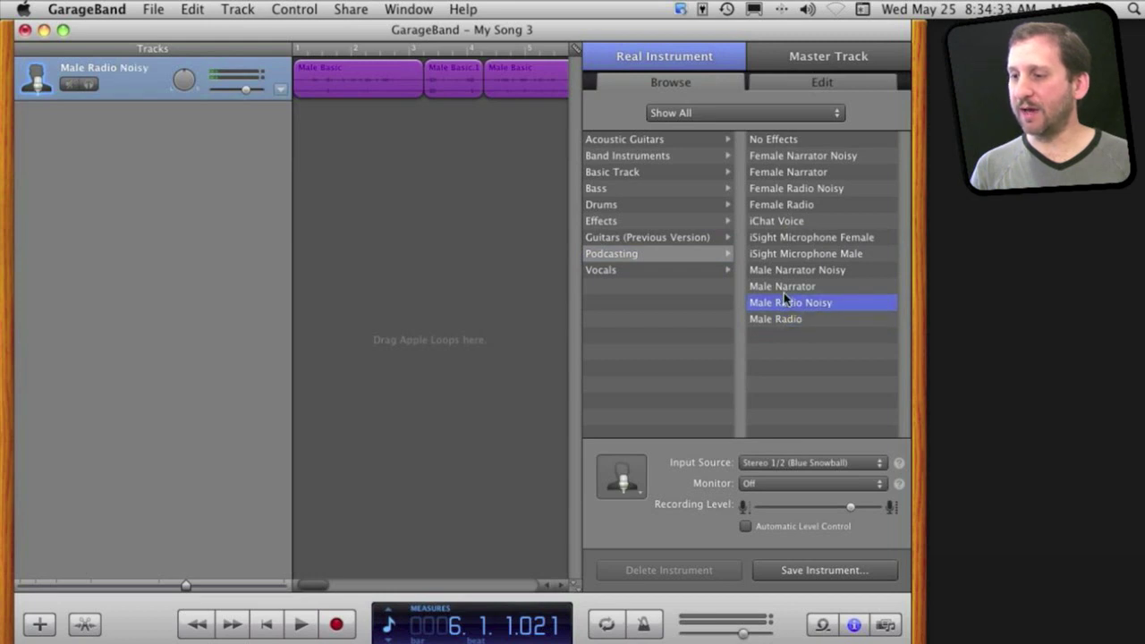
pyautogui.click(784, 288)
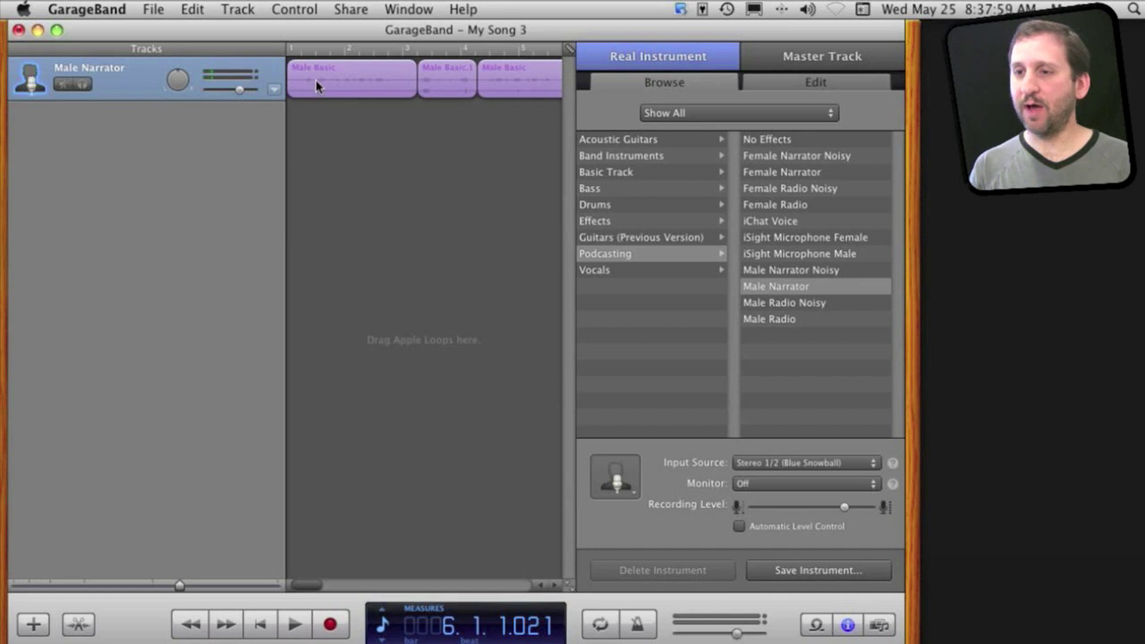
# Shift the narration later, place Perspectives Short at the song start, and lower Jingles to -4.0 dB
pyautogui.click(131, 82)
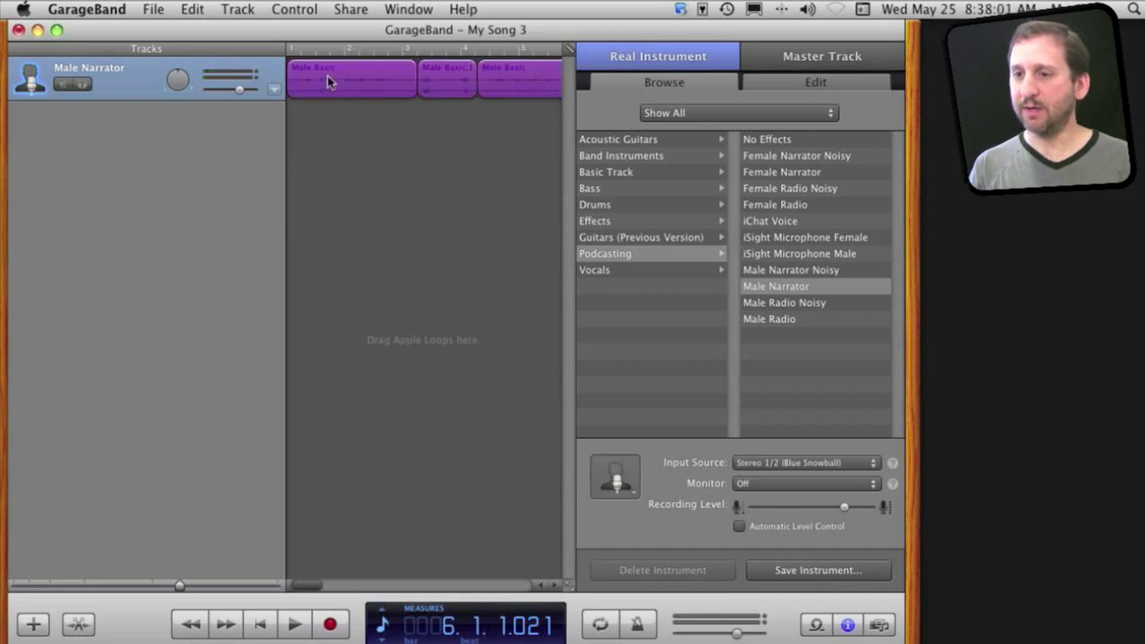
pyautogui.moveTo(324, 75); pyautogui.dragTo(491, 81)
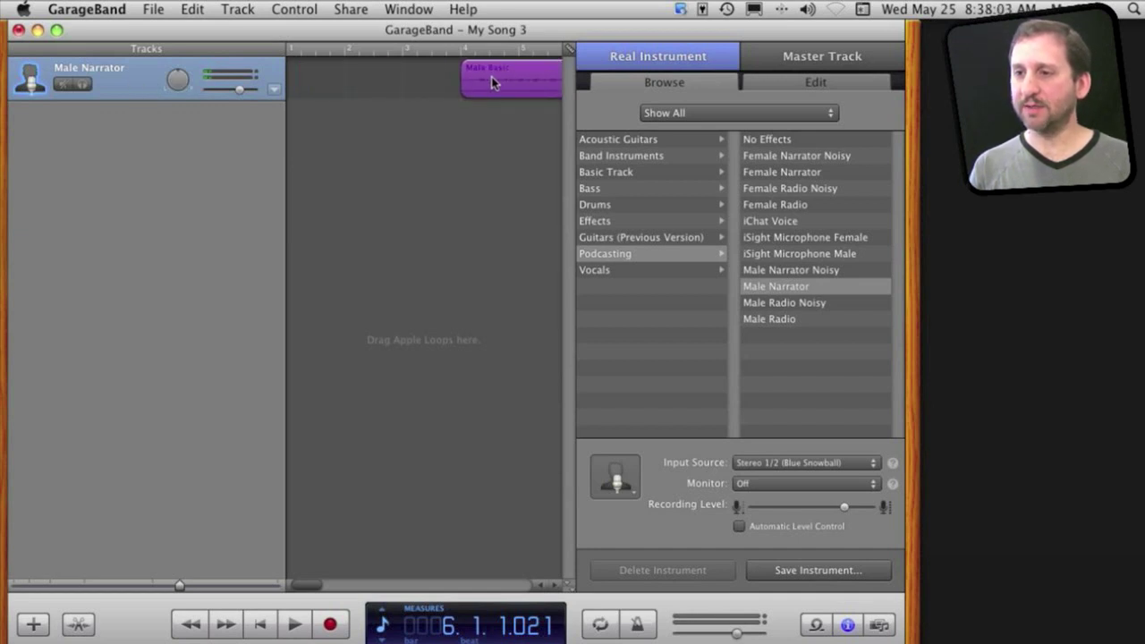
pyautogui.click(818, 626)
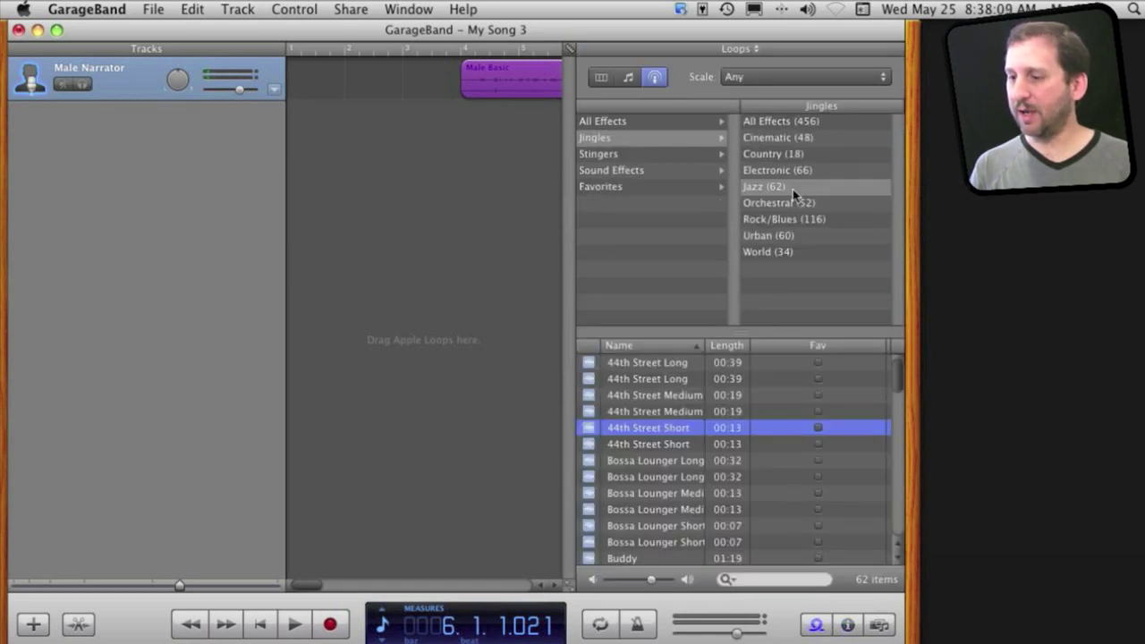
pyautogui.moveTo(899, 391); pyautogui.dragTo(899, 482)
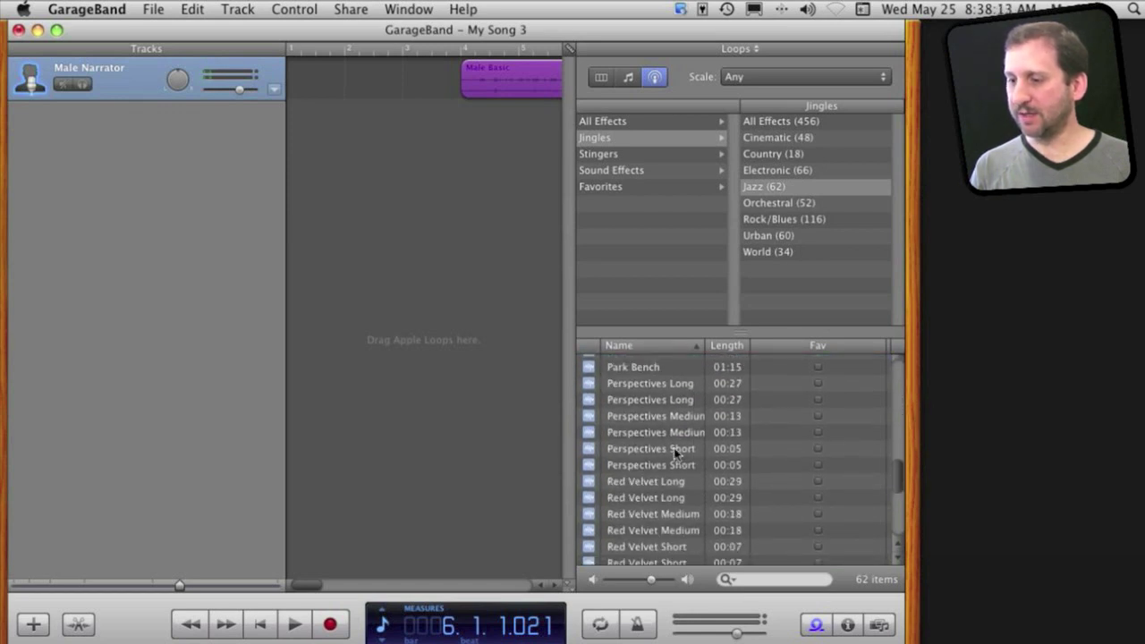
pyautogui.moveTo(675, 452); pyautogui.dragTo(303, 148)
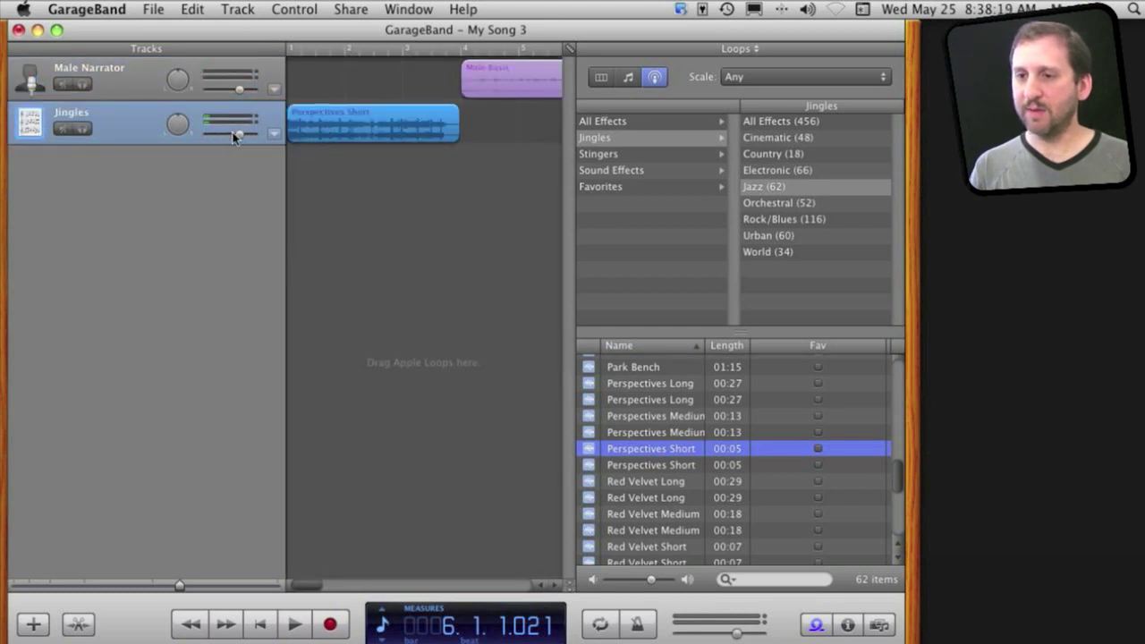
pyautogui.moveTo(237, 140); pyautogui.dragTo(220, 134)
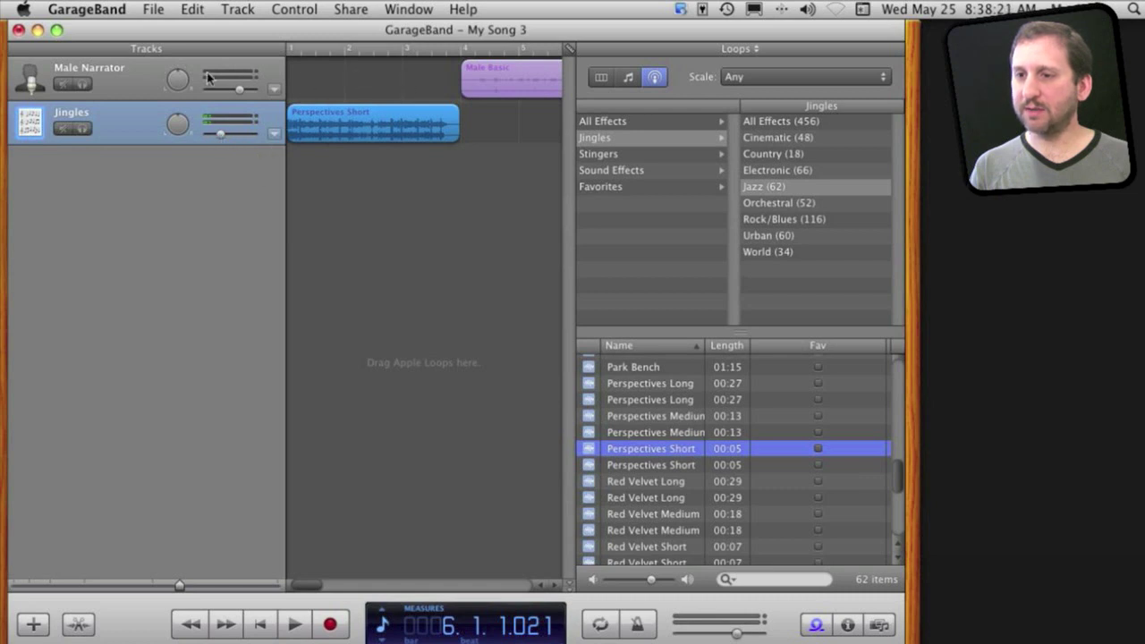
# Move the narration to begin right after the jingle and play the song from the start
pyautogui.click(491, 80)
pyautogui.moveTo(514, 80); pyautogui.dragTo(478, 91)
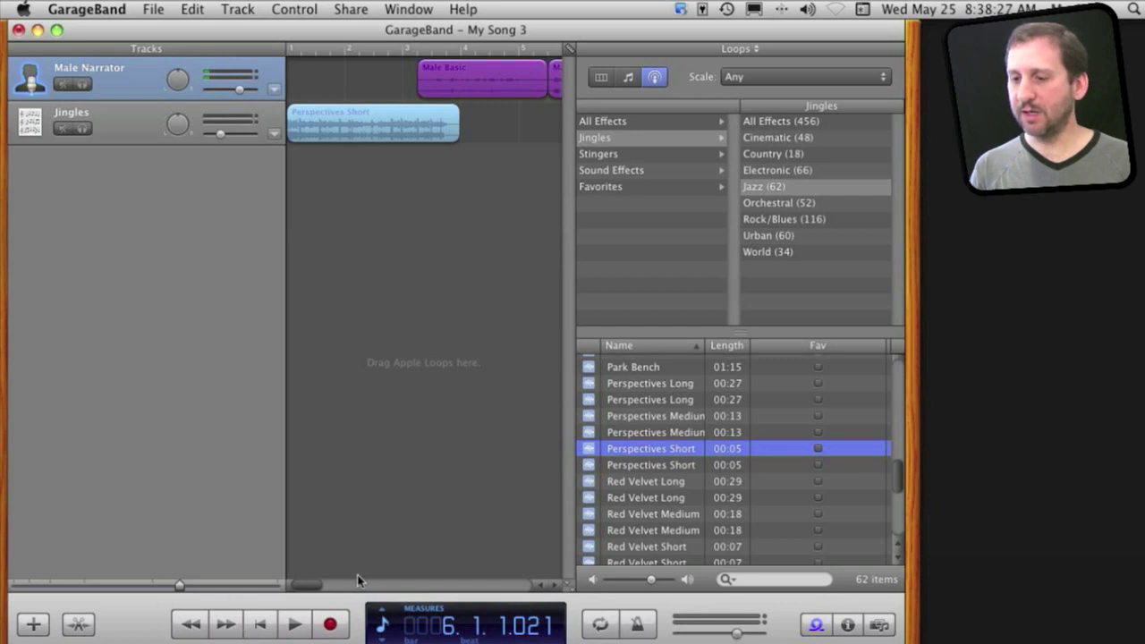
pyautogui.press('Home')
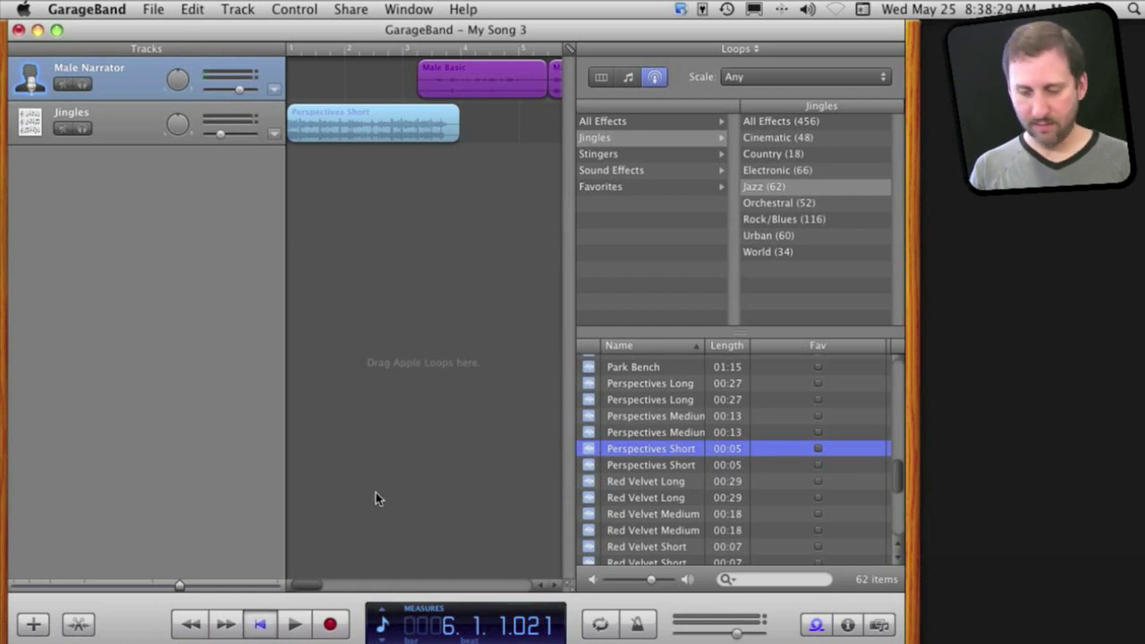
pyautogui.click(293, 626)
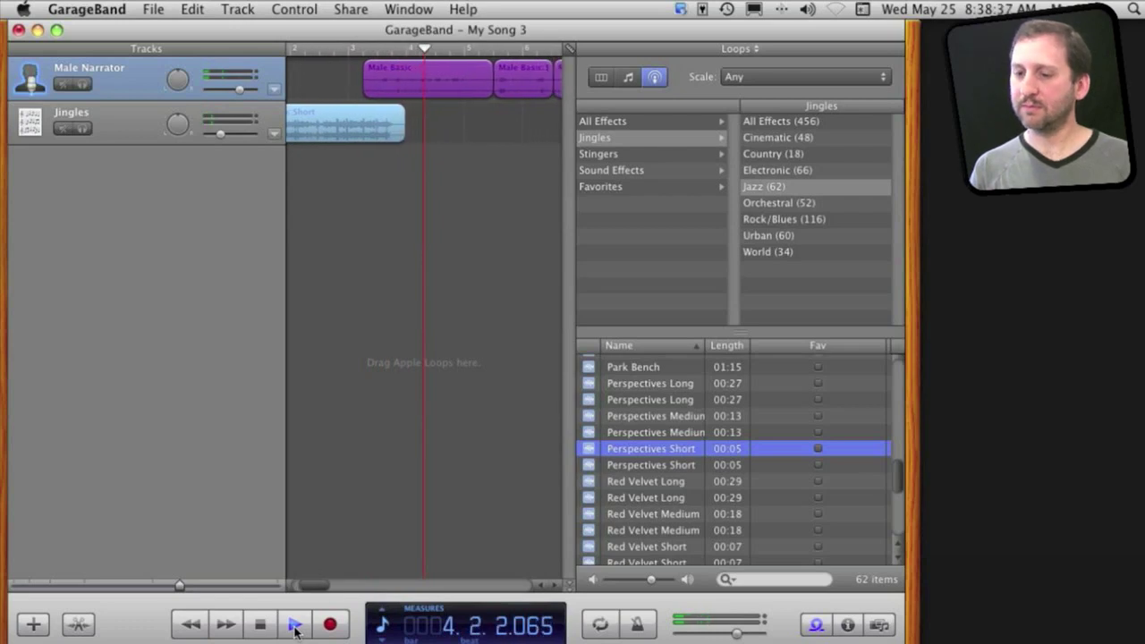
pyautogui.click(262, 627)
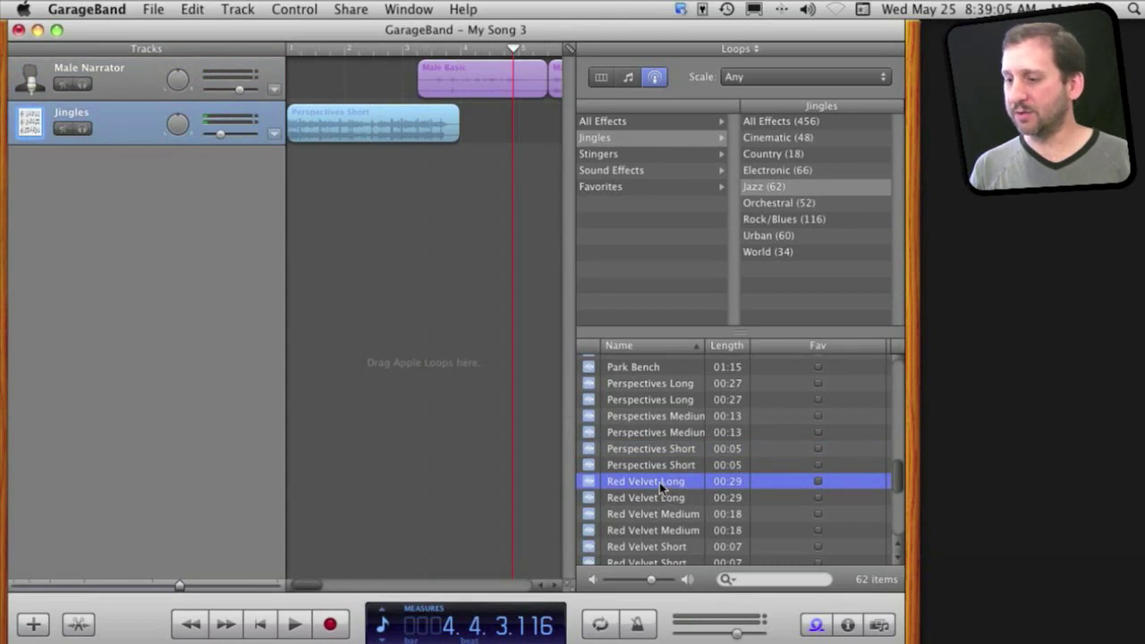
# Add the Red Velvet Long loop turned way down, then lower the Jingles volume to about -28 dB
pyautogui.moveTo(659, 482); pyautogui.dragTo(484, 166)
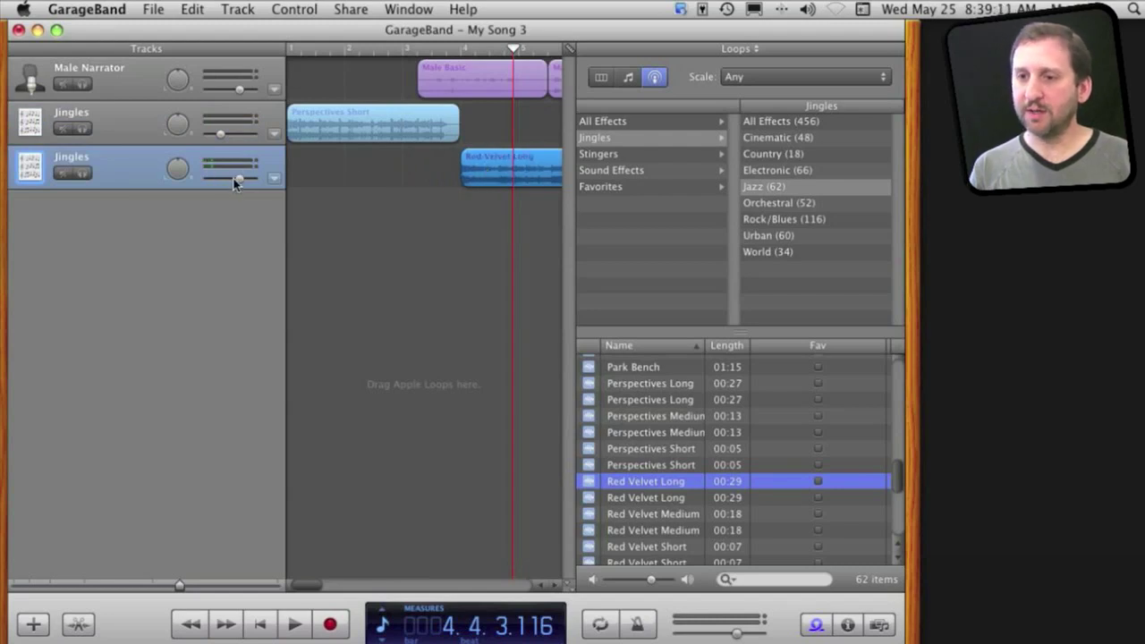
pyautogui.moveTo(235, 182); pyautogui.dragTo(218, 184)
pyautogui.press('space')
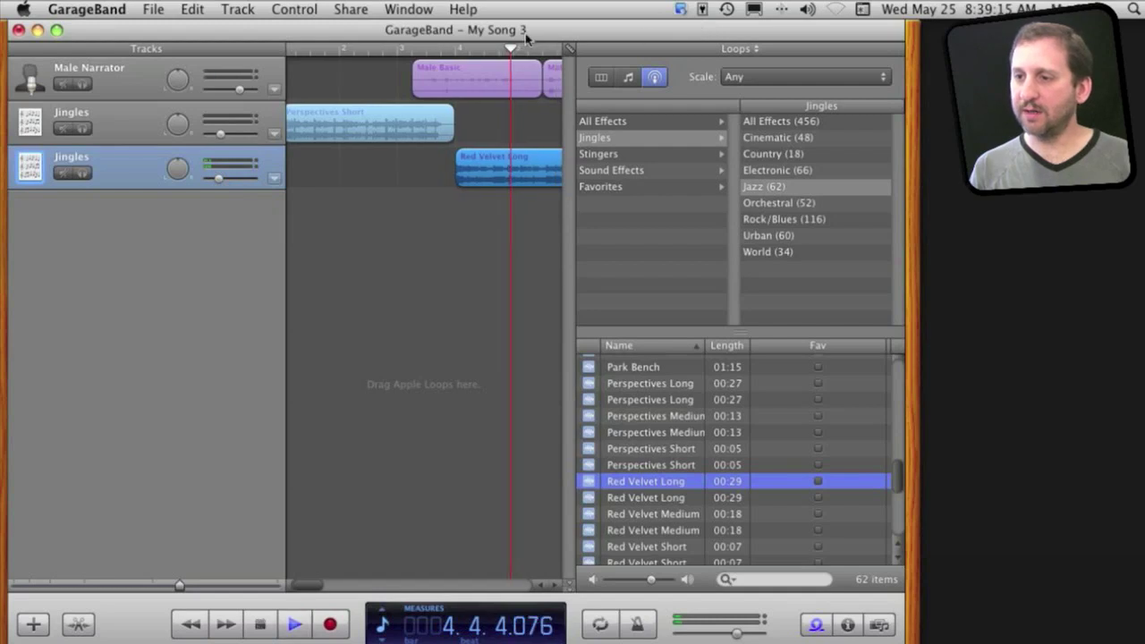
pyautogui.click(218, 182)
pyautogui.moveTo(219, 182); pyautogui.dragTo(212, 183)
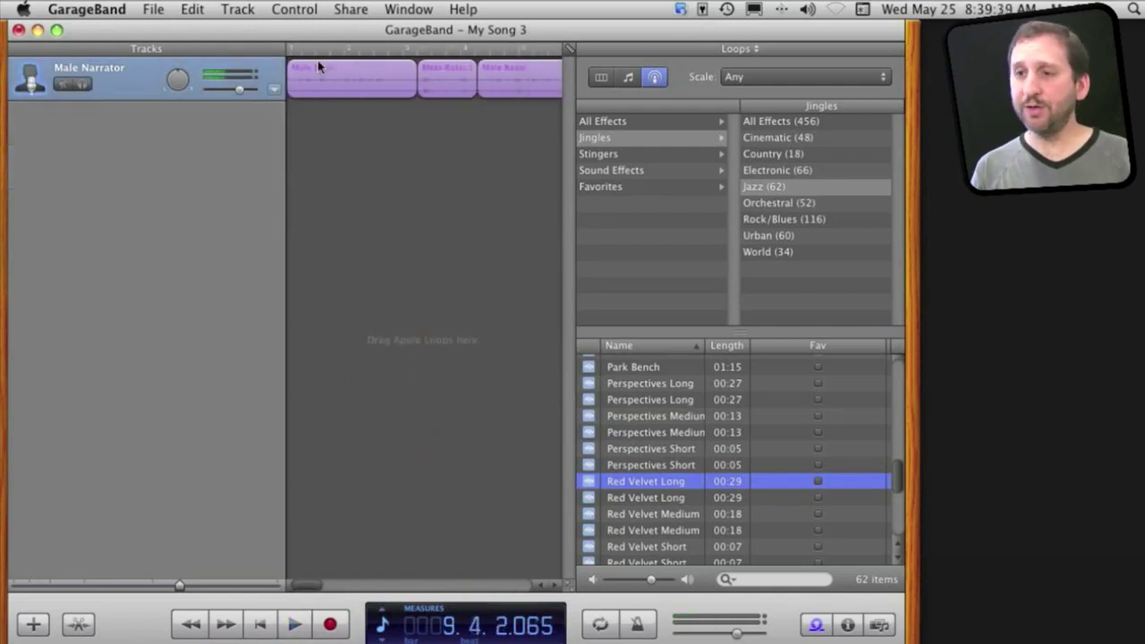
# Open Export Song to Disk and keep Compress checked after briefly unchecking it
pyautogui.click(350, 9)
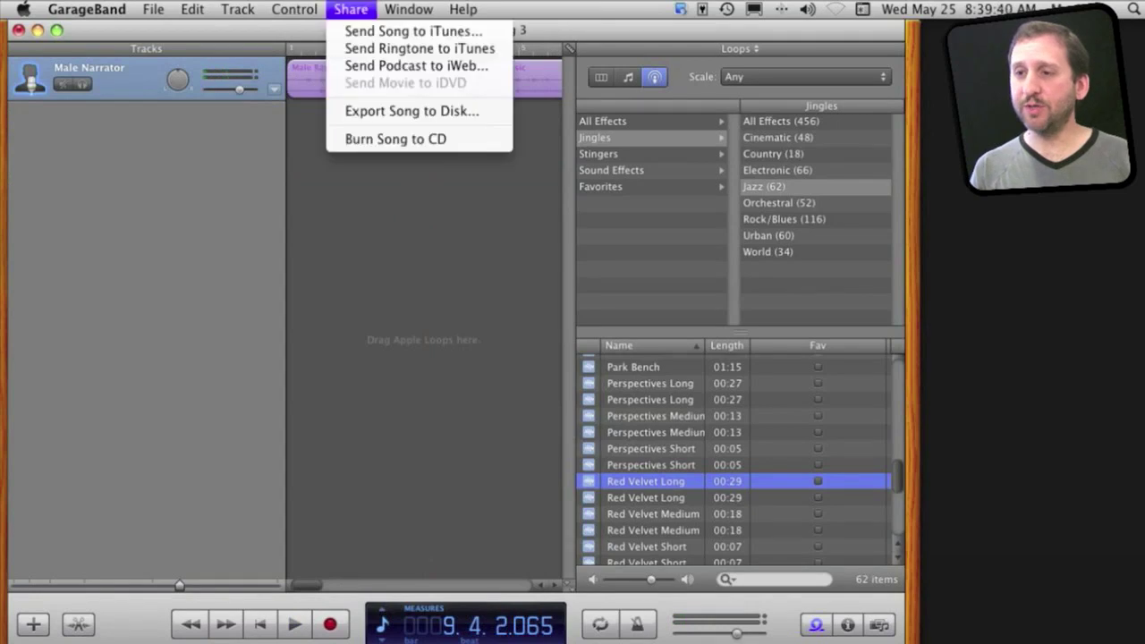
pyautogui.click(386, 112)
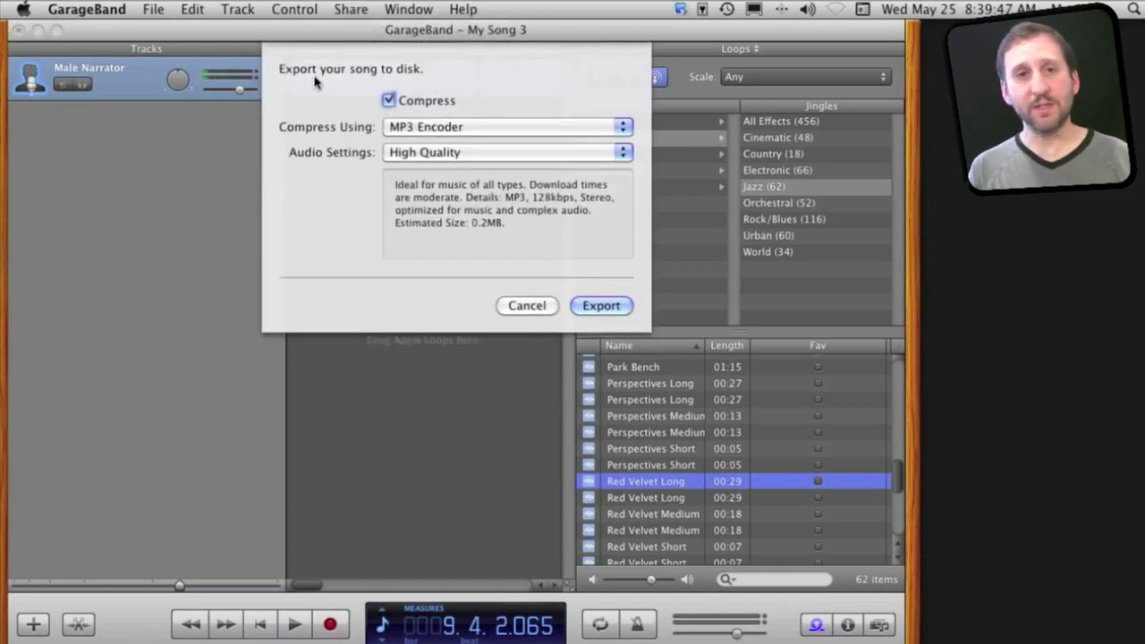
pyautogui.click(389, 101)
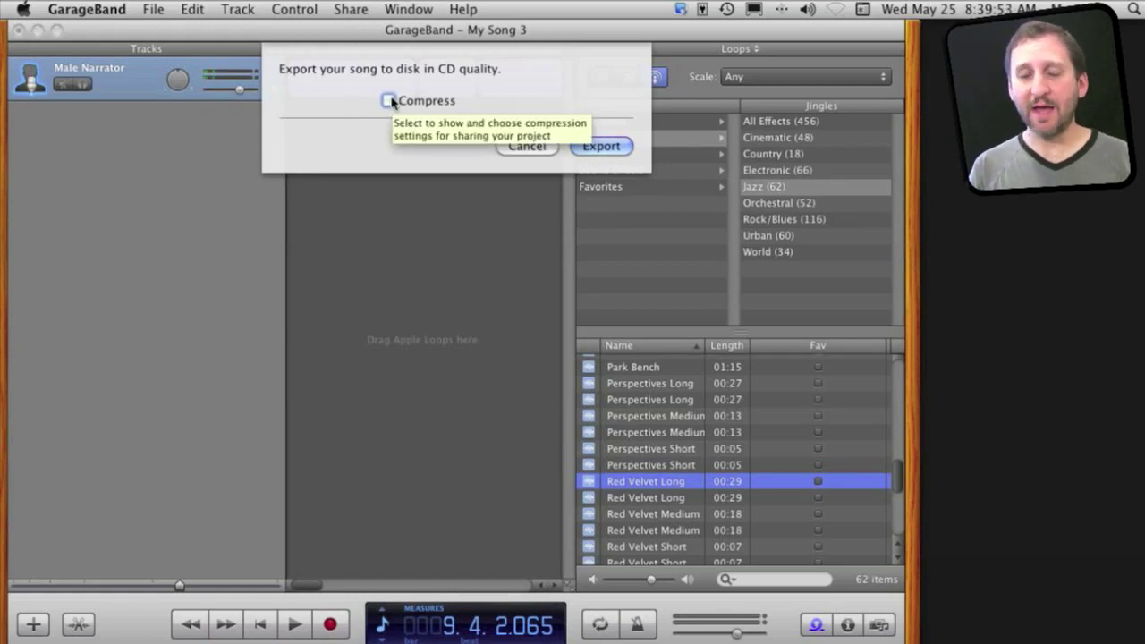
pyautogui.click(388, 100)
# Choose MP3 Encoder with Custom audio settings at 160 kbps, then cancel the encoder dialog
pyautogui.click(386, 129)
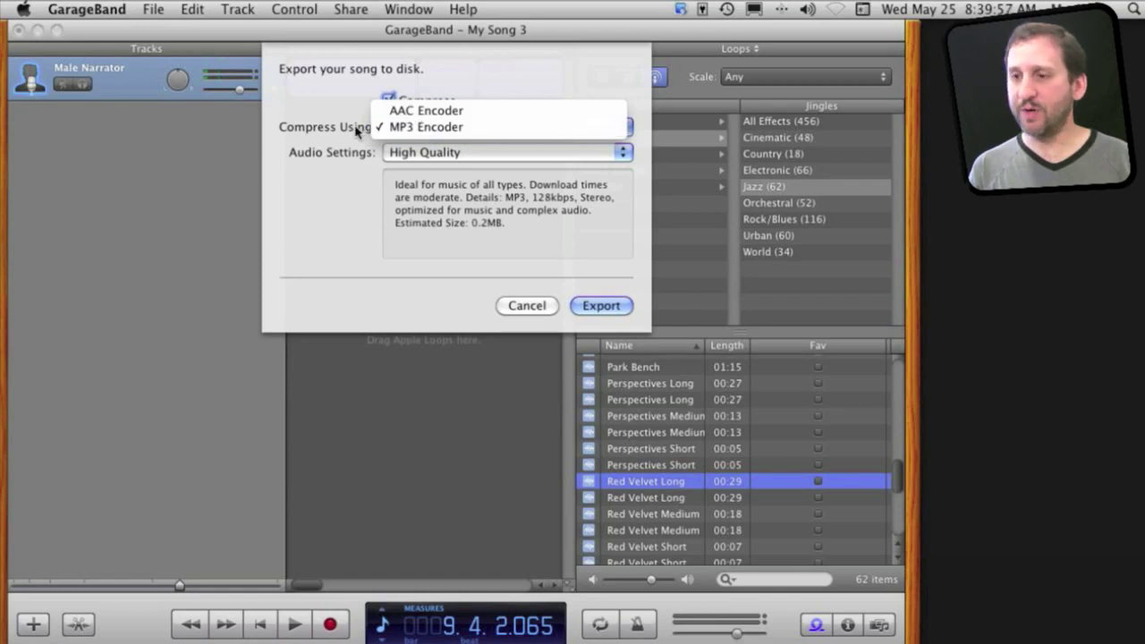
pyautogui.click(355, 132)
pyautogui.click(456, 154)
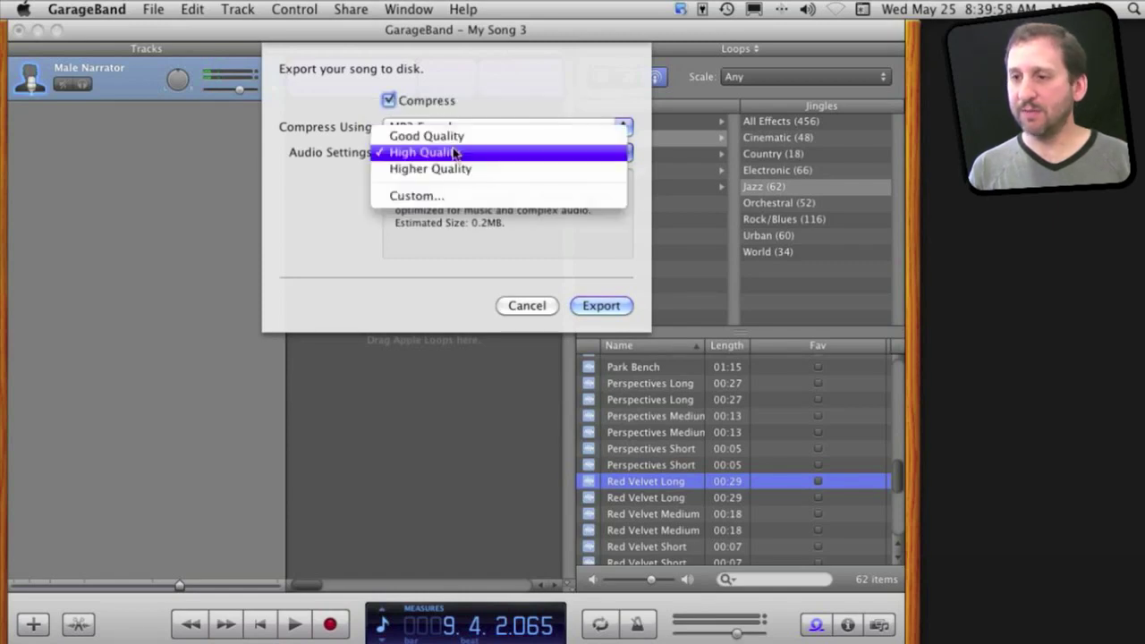
pyautogui.click(445, 197)
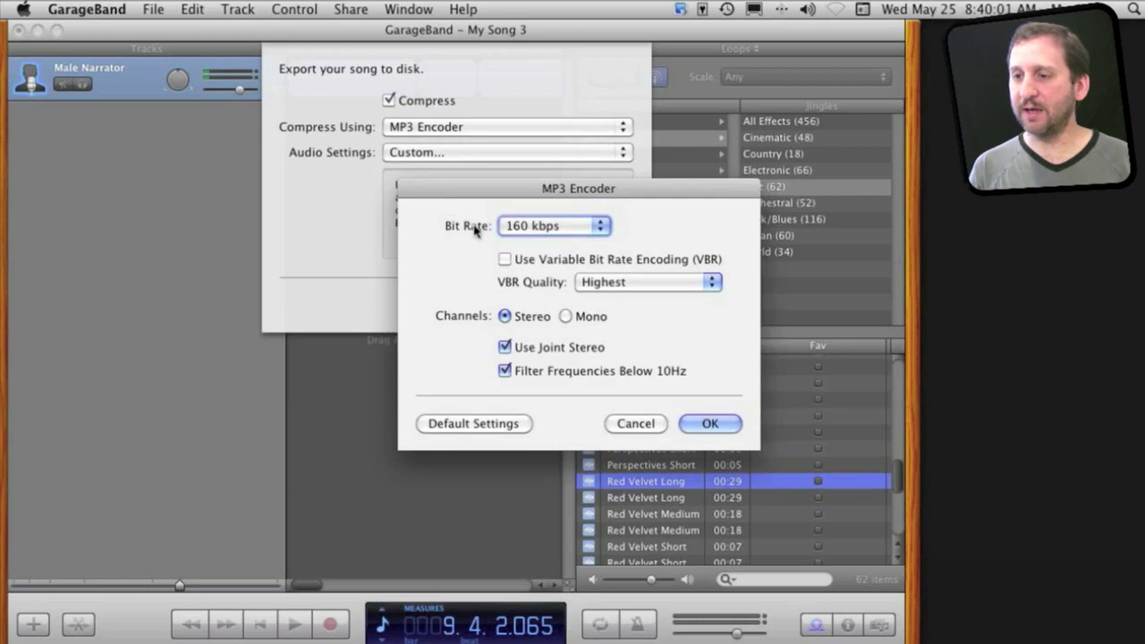
pyautogui.click(537, 226)
pyautogui.click(390, 233)
pyautogui.click(635, 423)
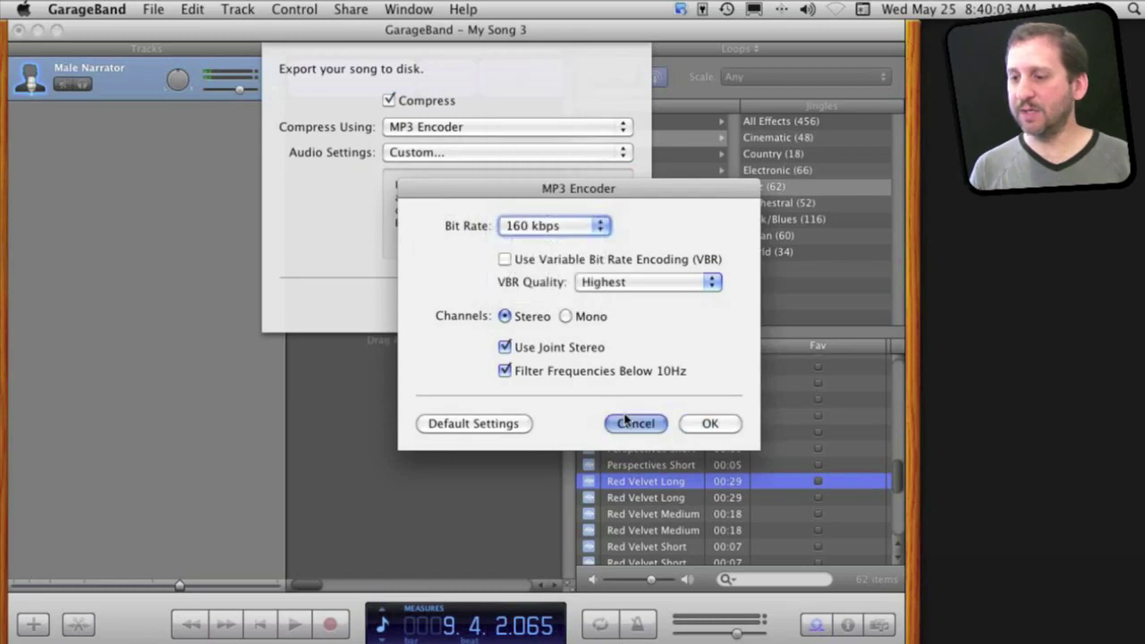